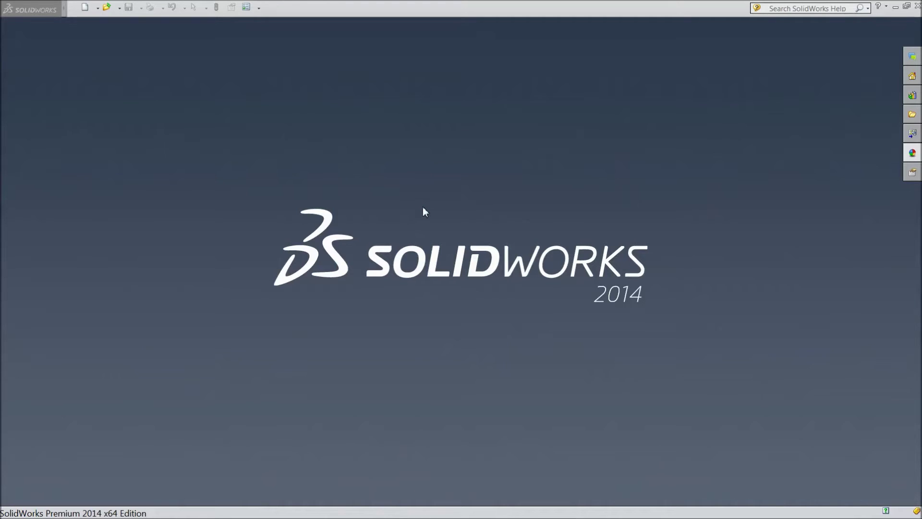
# Create a new empty assembly document, Assem1.
pyautogui.click(85, 7)
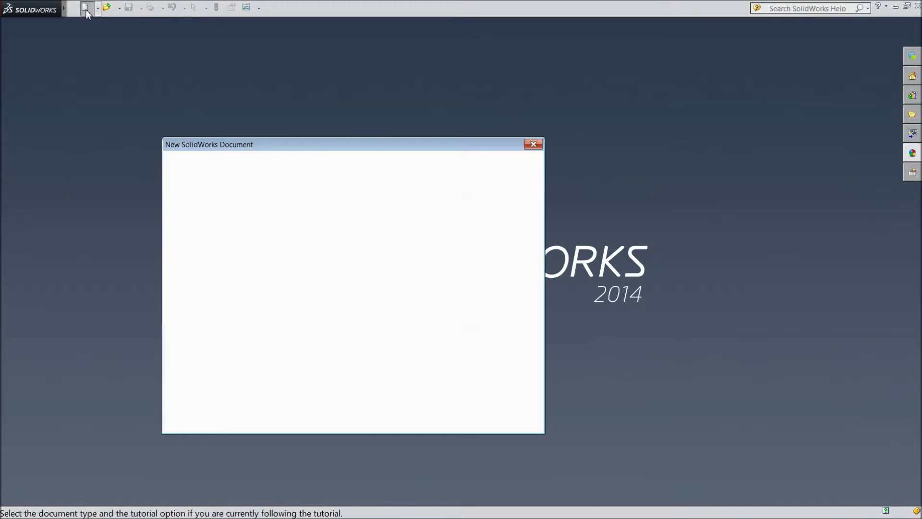
pyautogui.click(209, 280)
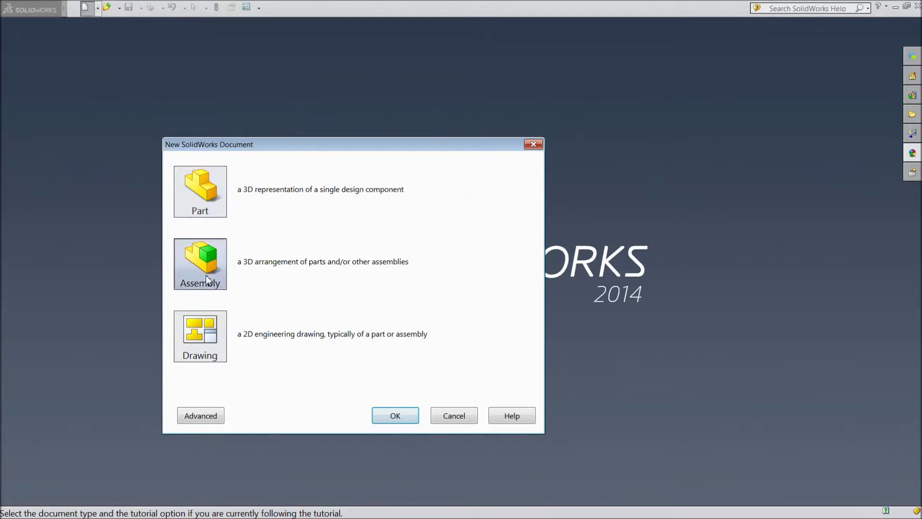
pyautogui.click(373, 411)
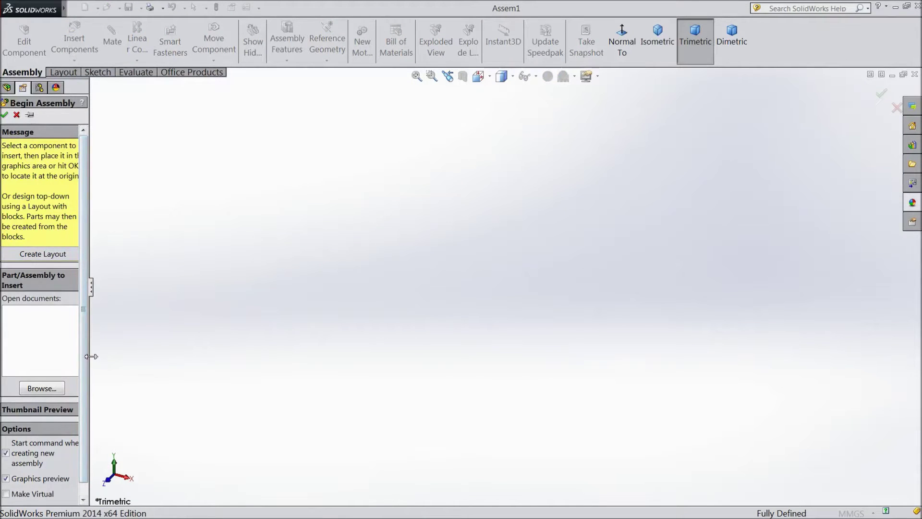
# Insert 22.Heat Exchange Piston tube as the first, fixed component of Assem1.
pyautogui.moveTo(92, 355); pyautogui.dragTo(126, 359)
pyautogui.click(71, 350)
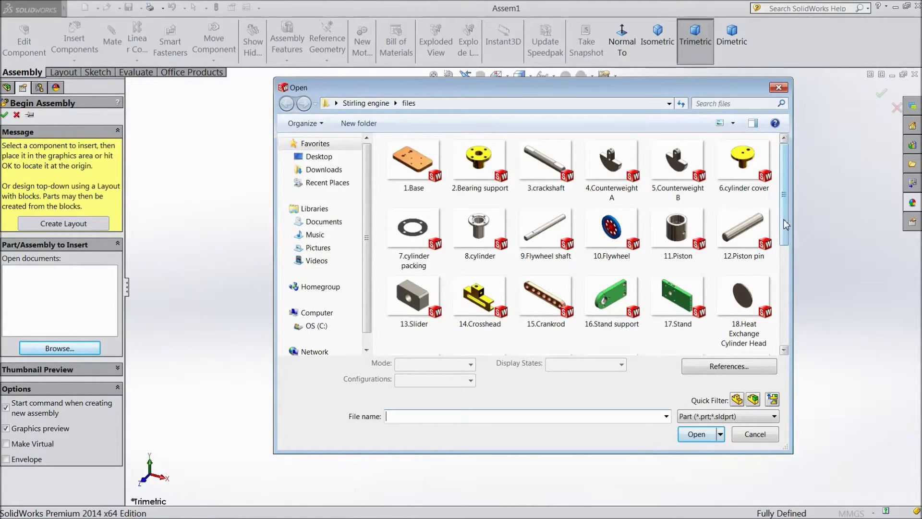
pyautogui.scroll(-3, 786, 224)
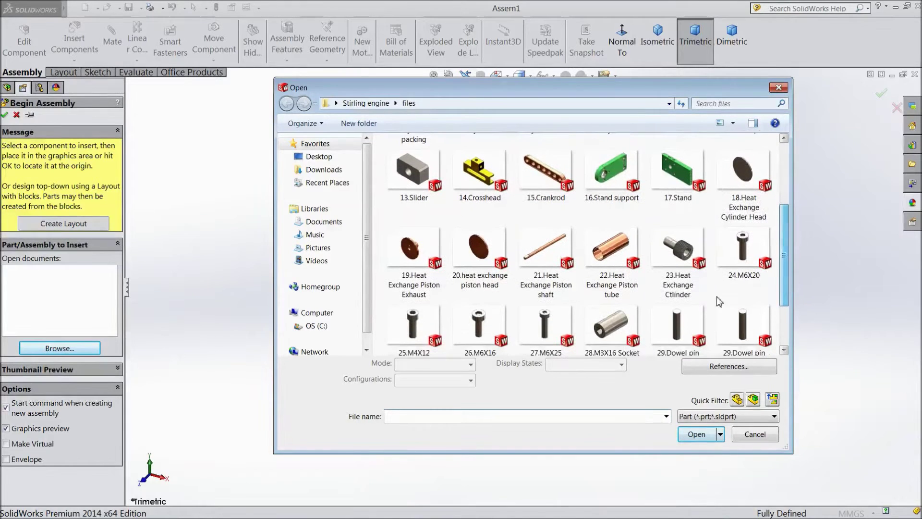
pyautogui.click(616, 291)
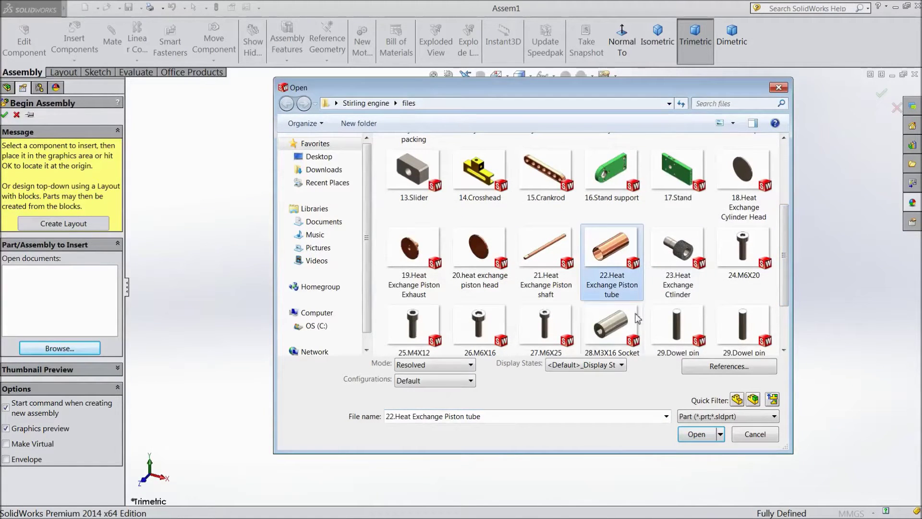
pyautogui.click(690, 434)
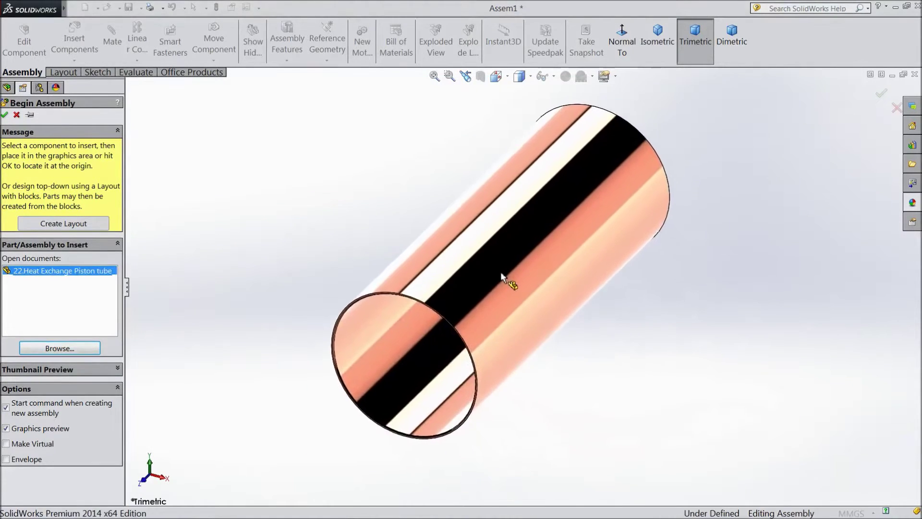
pyautogui.click(500, 272)
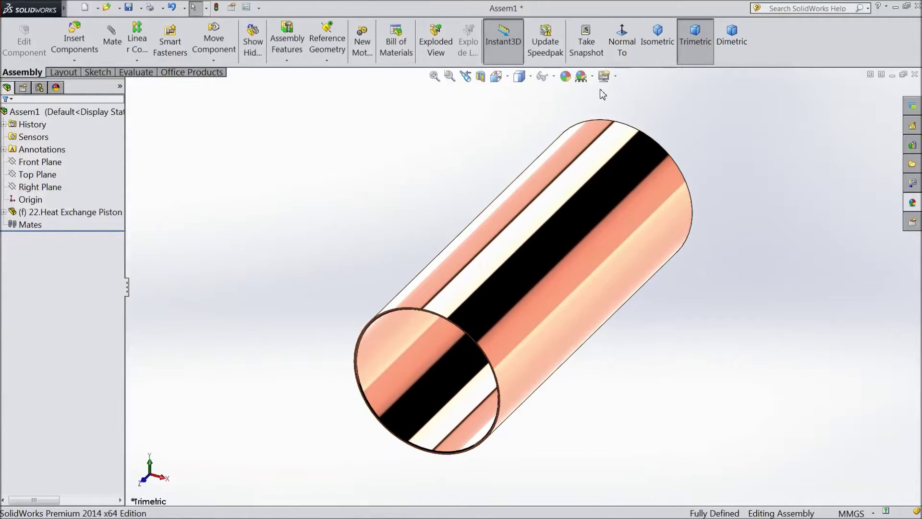
# Apply the plain white background scene and orbit the tube to a flatter view.
pyautogui.click(592, 76)
pyautogui.click(609, 42)
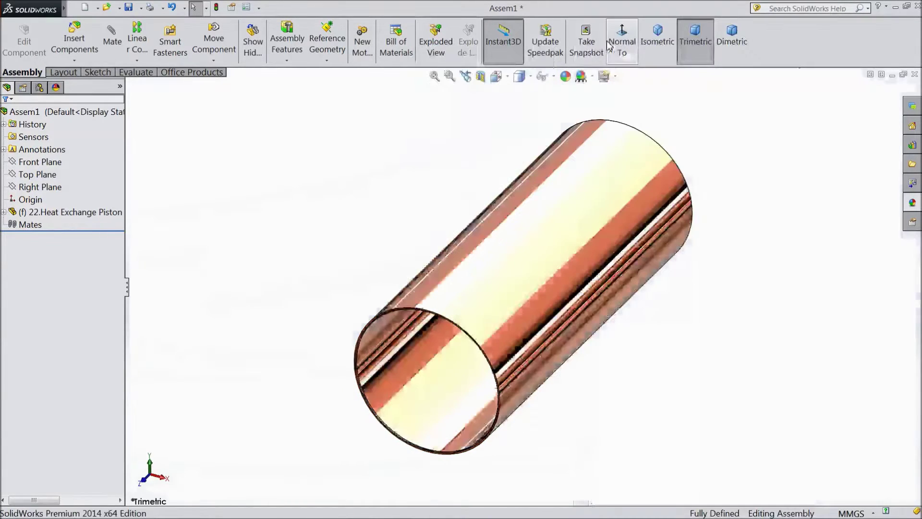
pyautogui.moveTo(422, 206)
pyautogui.mouseDown(button='middle')
pyautogui.moveTo(411, 159)
pyautogui.moveTo(401, 187)
pyautogui.mouseUp(button='middle')
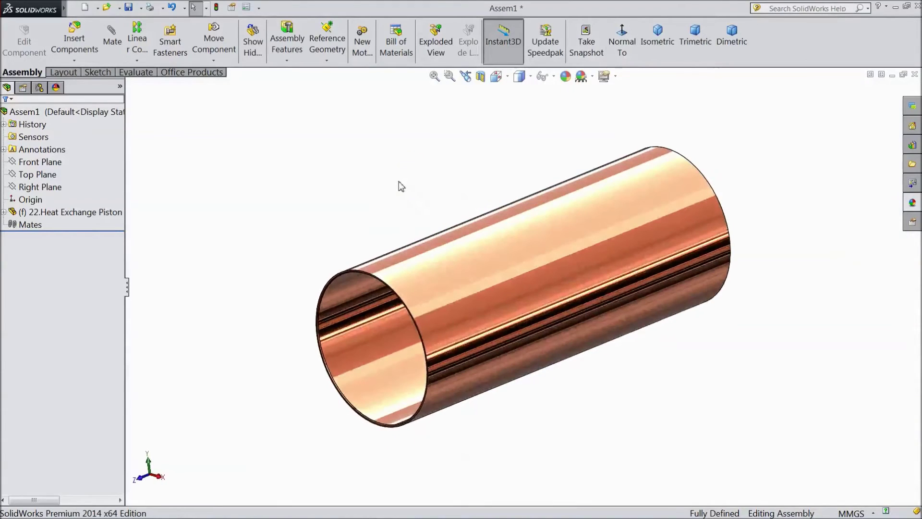
# Insert 19.Heat Exchange Piston Exhaust and place it beside the tube's open end.
pyautogui.click(83, 52)
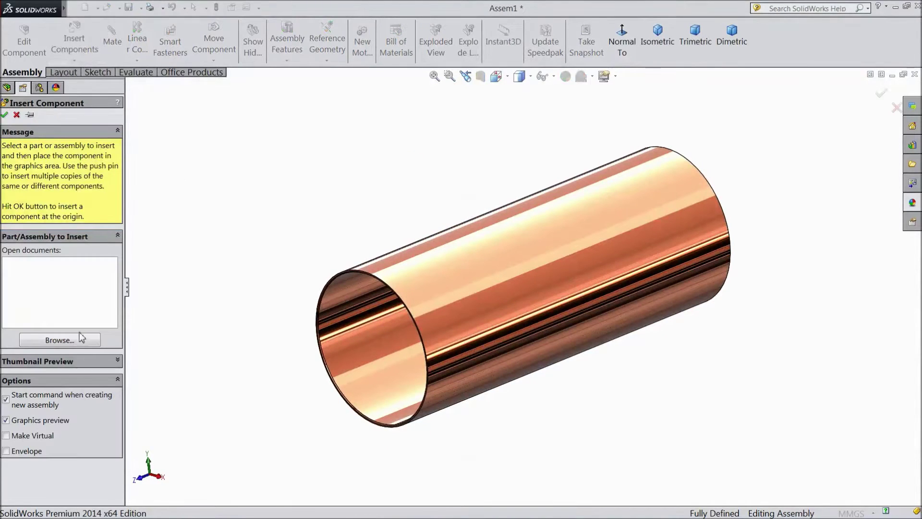
pyautogui.click(70, 344)
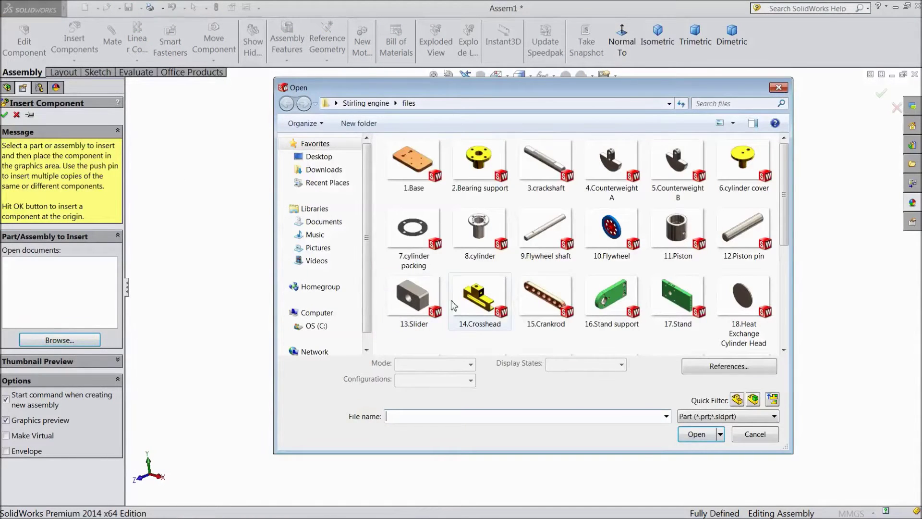
pyautogui.scroll(-1, 685, 231)
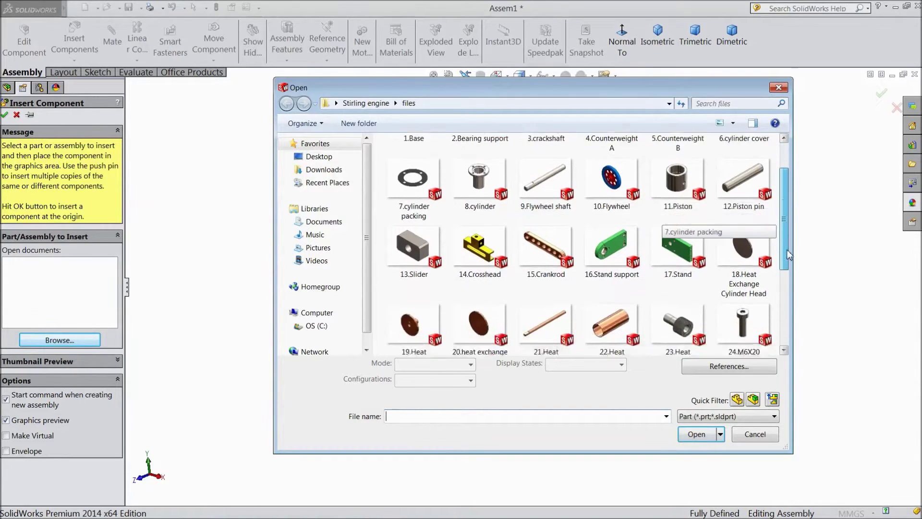
pyautogui.scroll(-4, 671, 231)
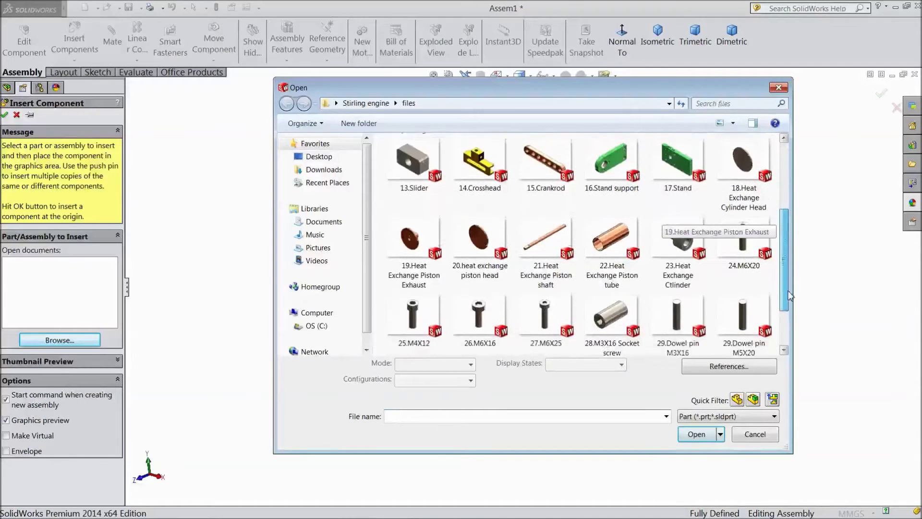
pyautogui.click(413, 249)
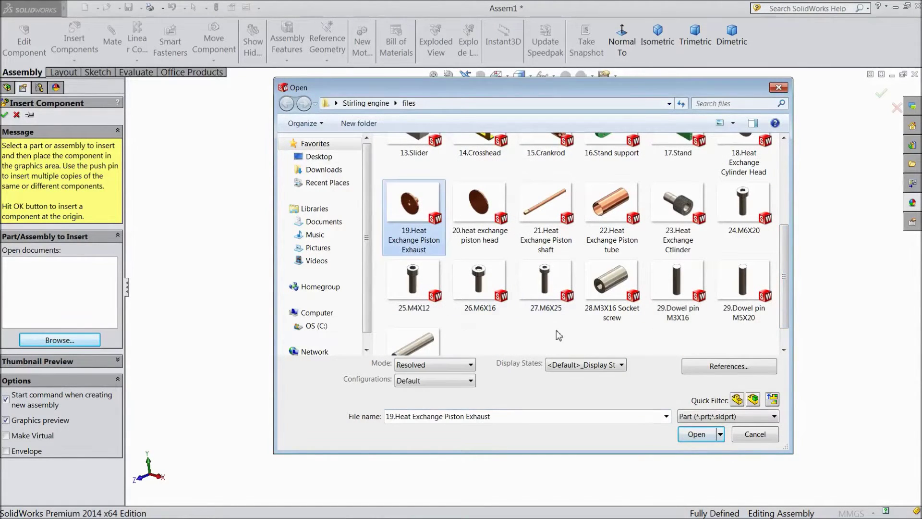
pyautogui.click(696, 434)
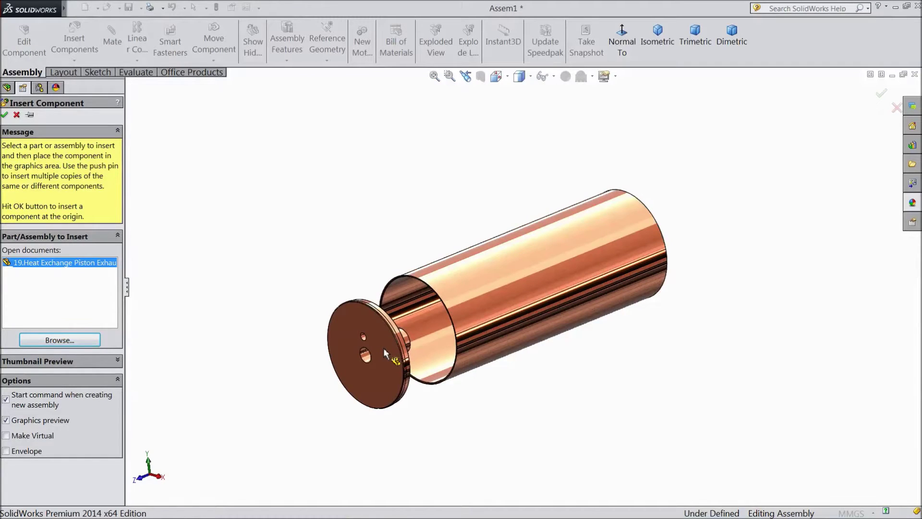
pyautogui.click(383, 349)
pyautogui.moveTo(494, 387); pyautogui.dragTo(480, 388, button='middle')
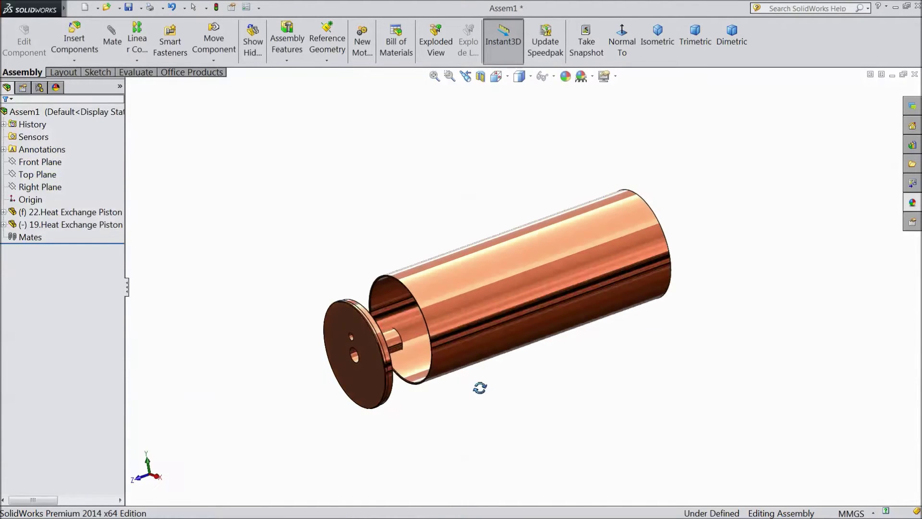
pyautogui.scroll(-3, 437, 372)
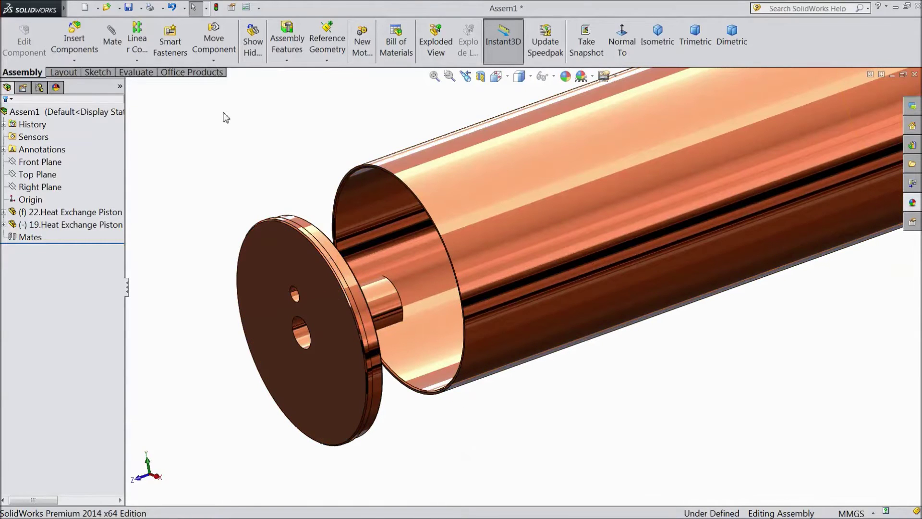
pyautogui.click(111, 36)
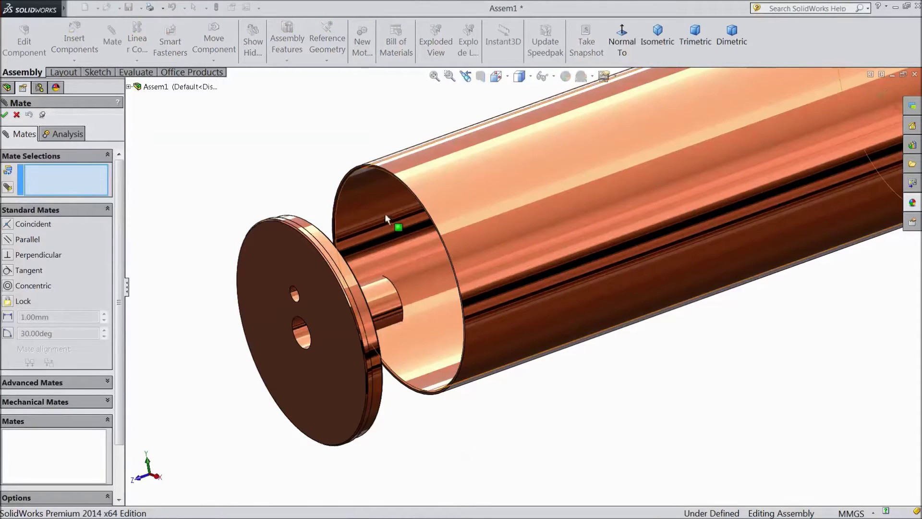
pyautogui.scroll(-3, 368, 193)
pyautogui.scroll(2, 371, 207)
pyautogui.scroll(1, 553, 308)
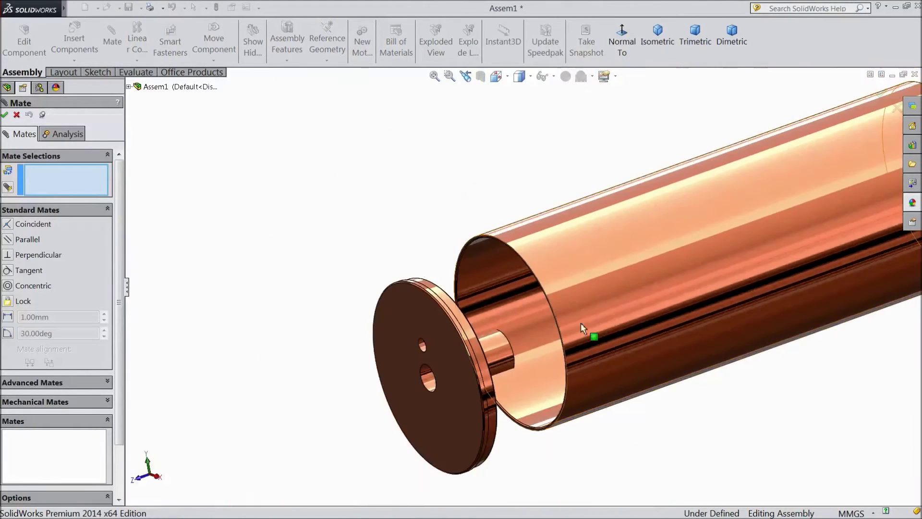
# Mate the exhaust boss concentric with the tube.
pyautogui.click(608, 288)
pyautogui.click(503, 351)
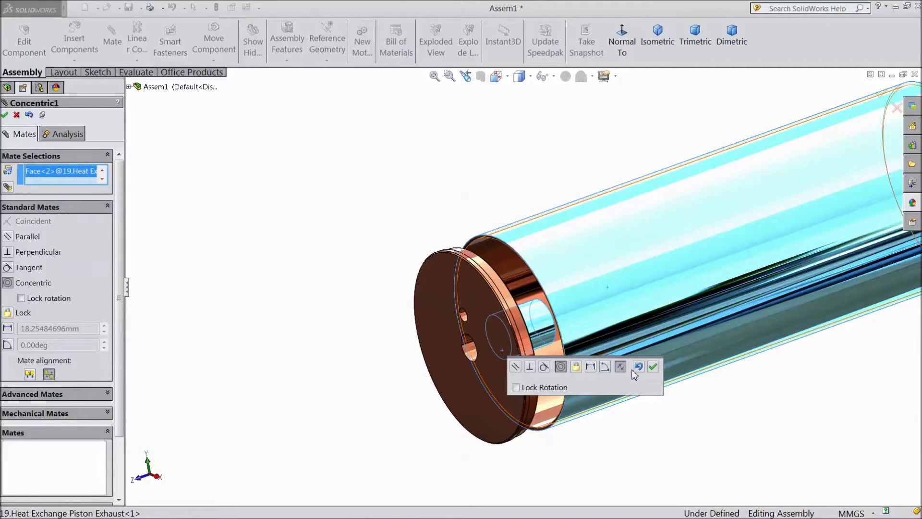
pyautogui.click(654, 370)
pyautogui.scroll(-2, 547, 330)
pyautogui.scroll(-3, 566, 296)
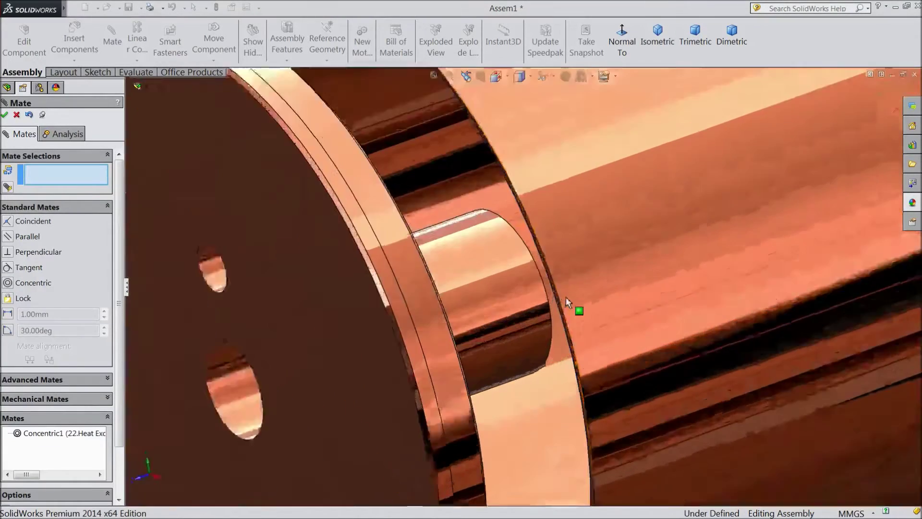
pyautogui.scroll(-3, 542, 288)
pyautogui.scroll(2, 541, 288)
# Make the exhaust flange face coincident with the tube rim and close Mate.
pyautogui.click(535, 287)
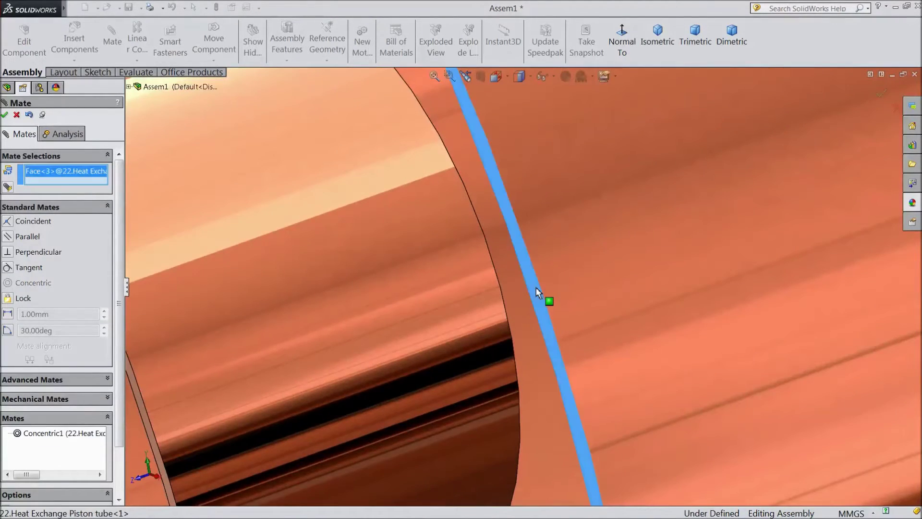
pyautogui.scroll(2, 535, 287)
pyautogui.scroll(3, 536, 295)
pyautogui.moveTo(633, 424); pyautogui.dragTo(567, 435, button='middle')
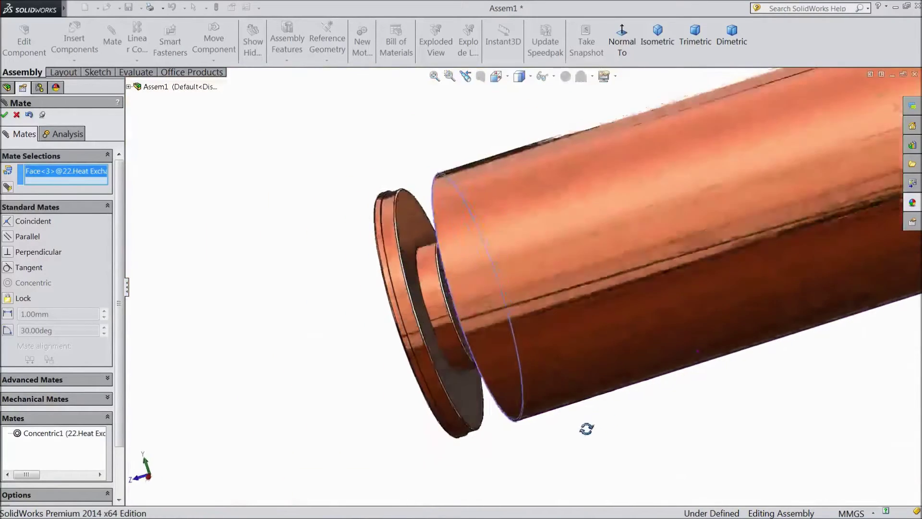
pyautogui.scroll(-3, 442, 337)
pyautogui.scroll(-2, 442, 336)
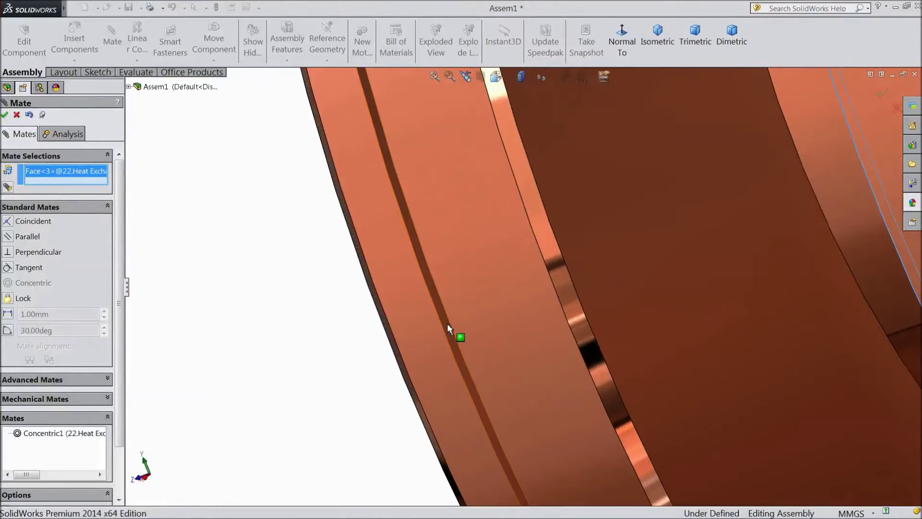
pyautogui.click(448, 323)
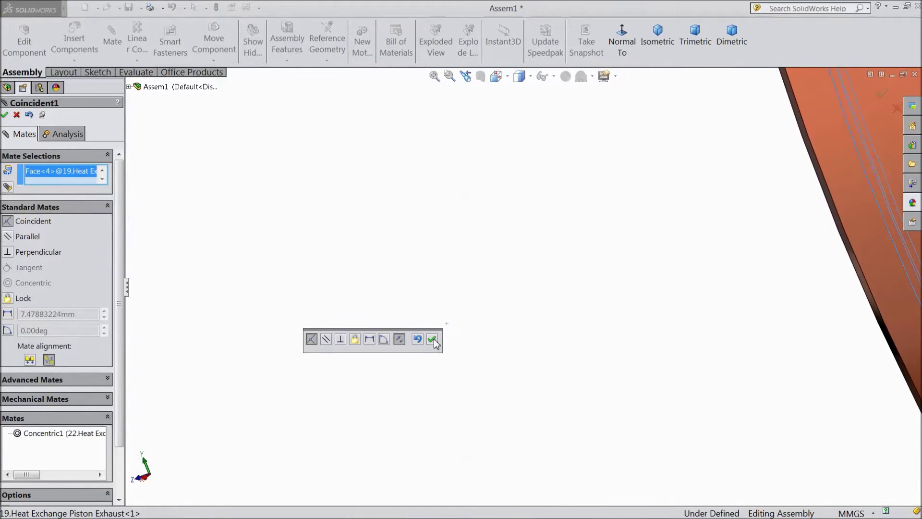
pyautogui.click(433, 339)
pyautogui.scroll(2, 416, 348)
pyautogui.scroll(2, 416, 348)
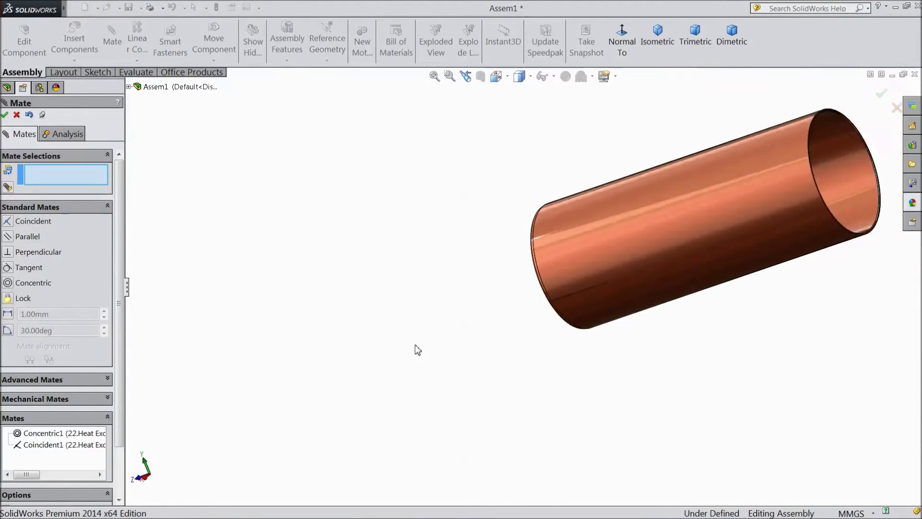
pyautogui.scroll(2, 422, 349)
pyautogui.moveTo(433, 332); pyautogui.dragTo(488, 322, button='middle')
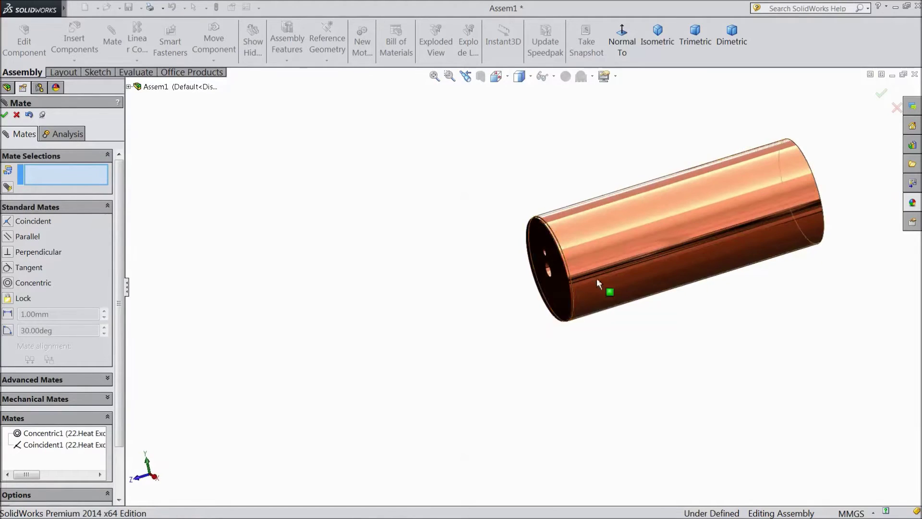
pyautogui.scroll(-2, 572, 270)
pyautogui.scroll(-2, 502, 280)
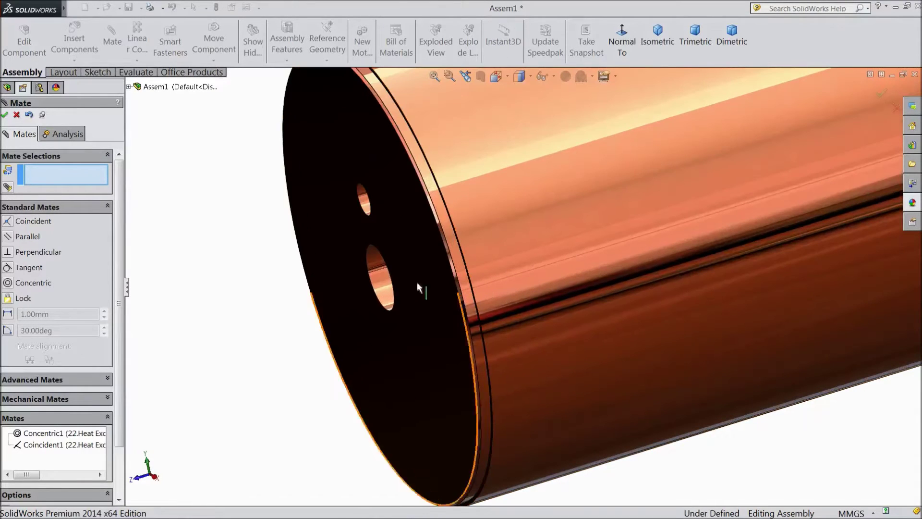
pyautogui.click(16, 115)
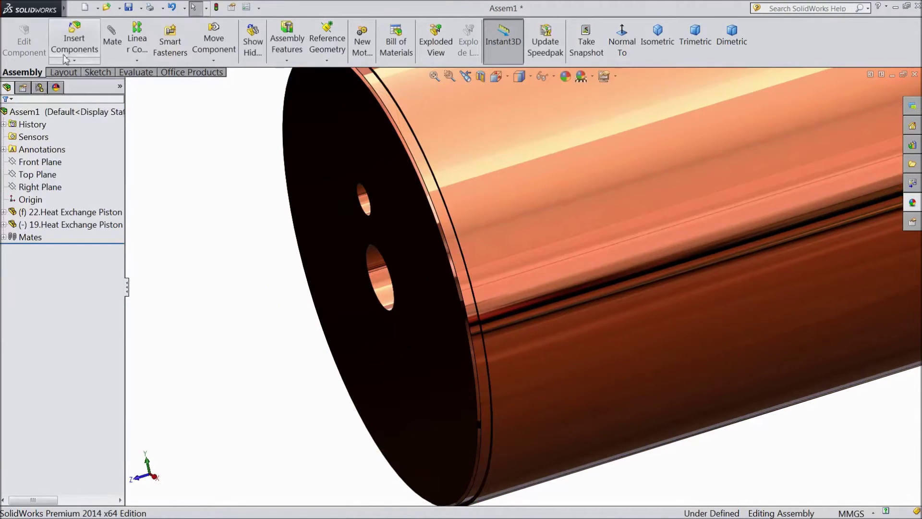
# Insert 20.heat exchange piston head and place it near the tube's other open end.
pyautogui.click(75, 41)
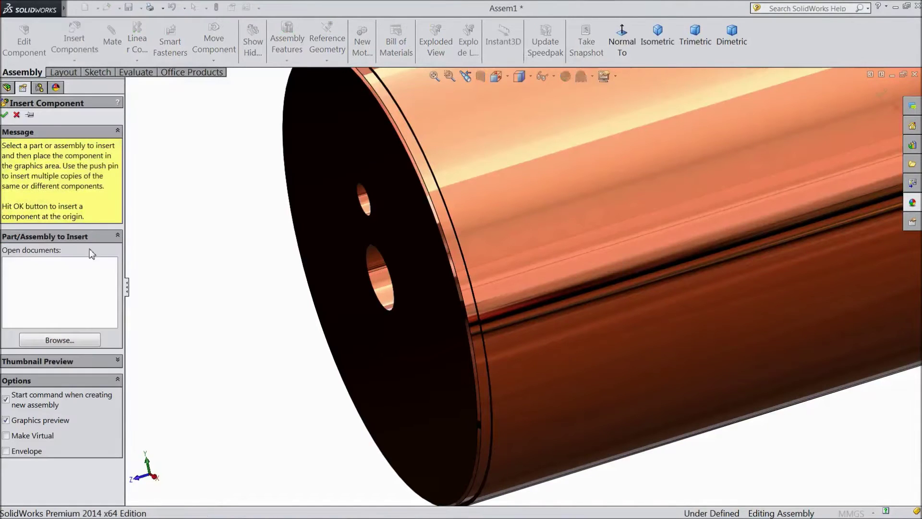
pyautogui.click(78, 346)
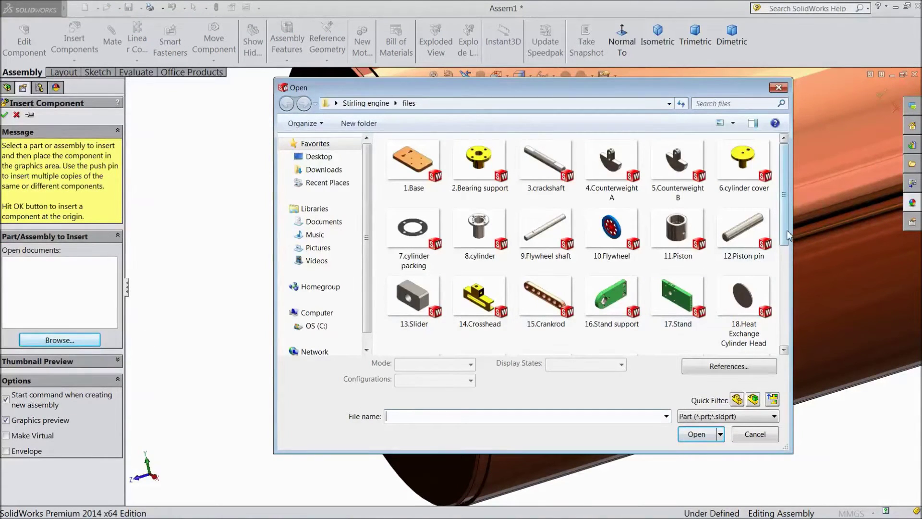
pyautogui.moveTo(788, 235); pyautogui.dragTo(786, 306)
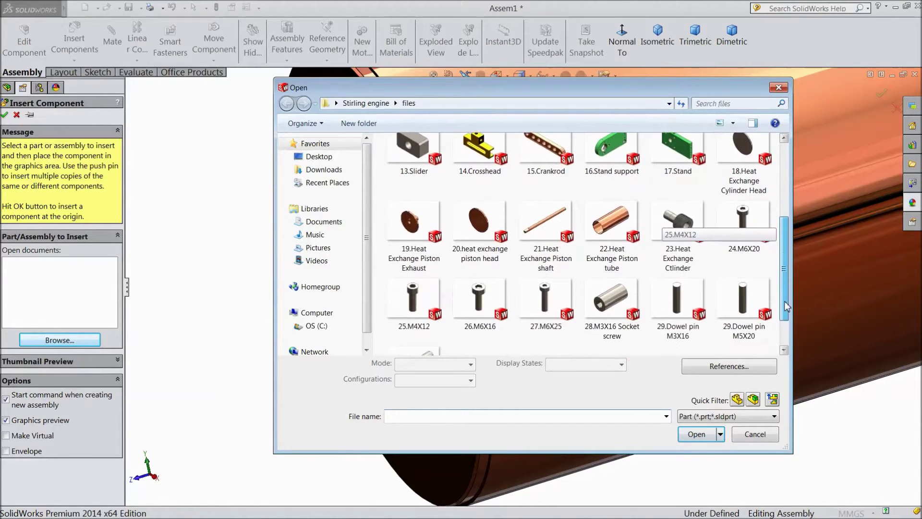
pyautogui.click(479, 249)
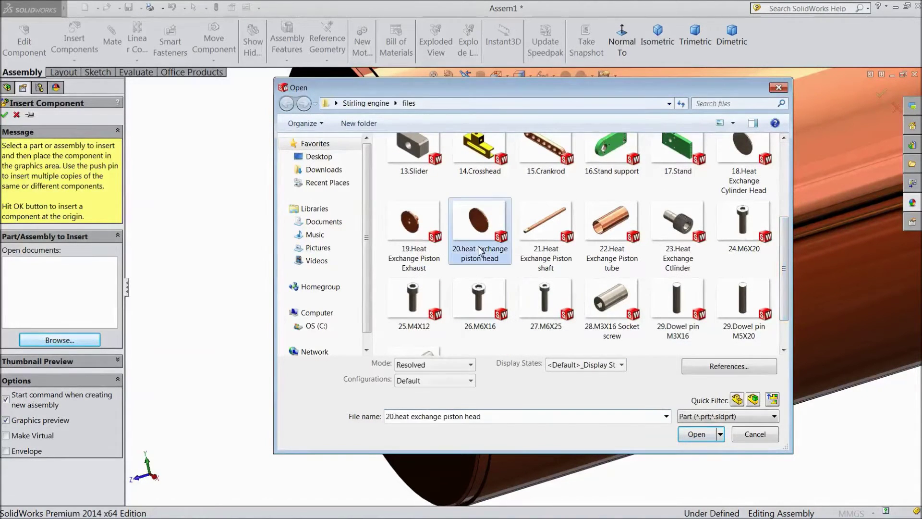
pyautogui.click(694, 433)
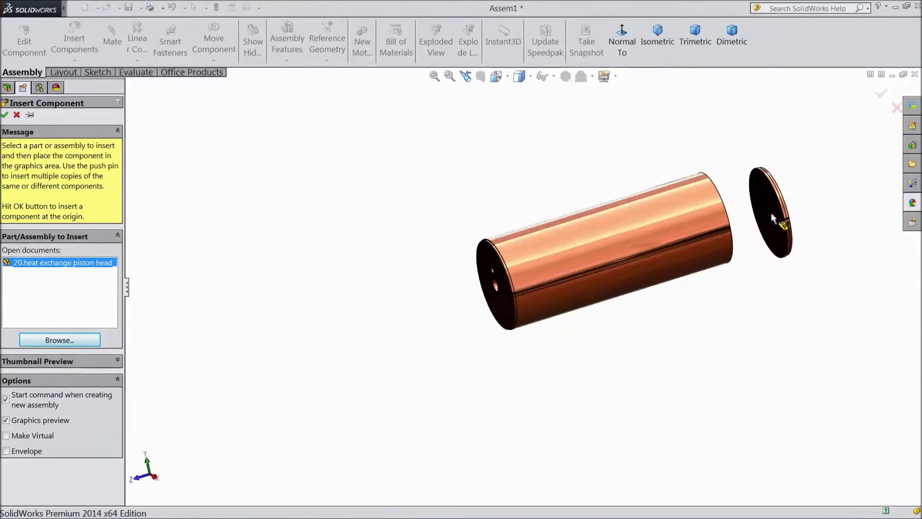
pyautogui.scroll(-3, 771, 212)
pyautogui.click(736, 224)
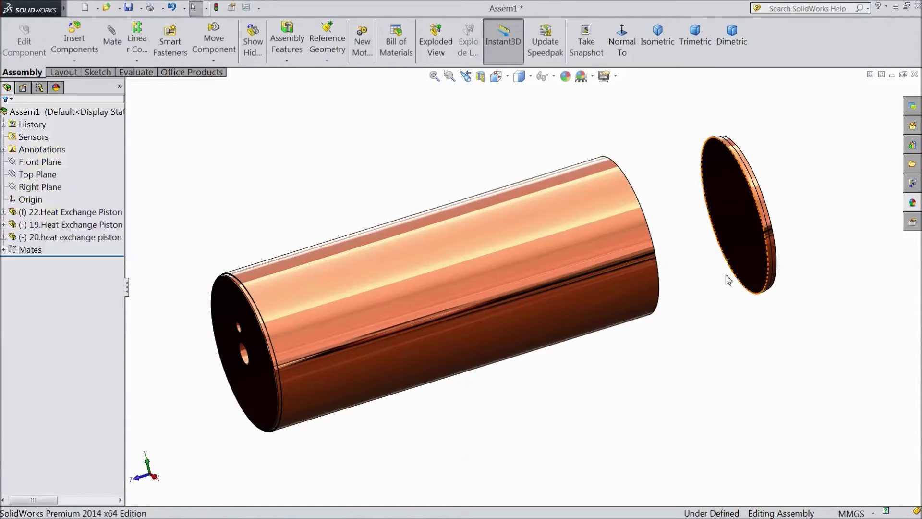
pyautogui.moveTo(725, 279)
pyautogui.mouseDown(button='middle')
pyautogui.moveTo(665, 264)
pyautogui.moveTo(680, 268)
pyautogui.mouseUp(button='middle')
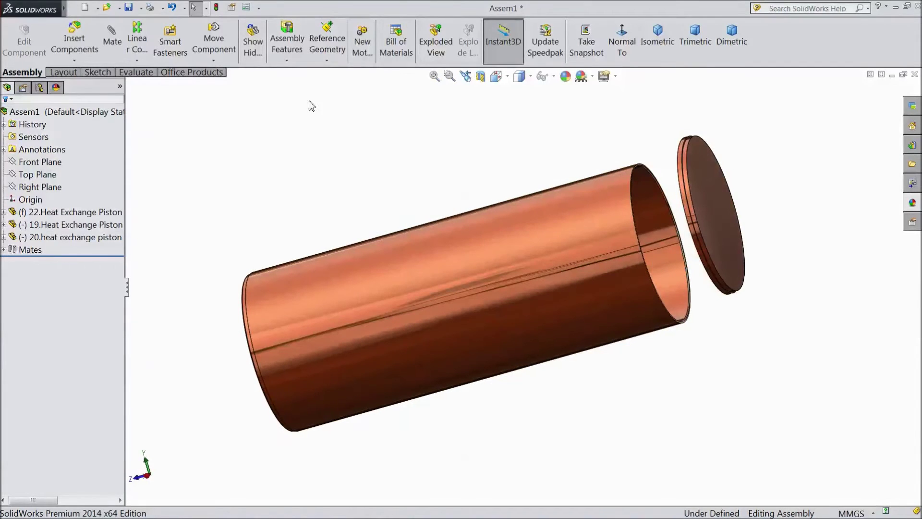
# Use Rotate Component to turn the piston head disc toward the tube's open end.
pyautogui.click(214, 62)
pyautogui.click(242, 87)
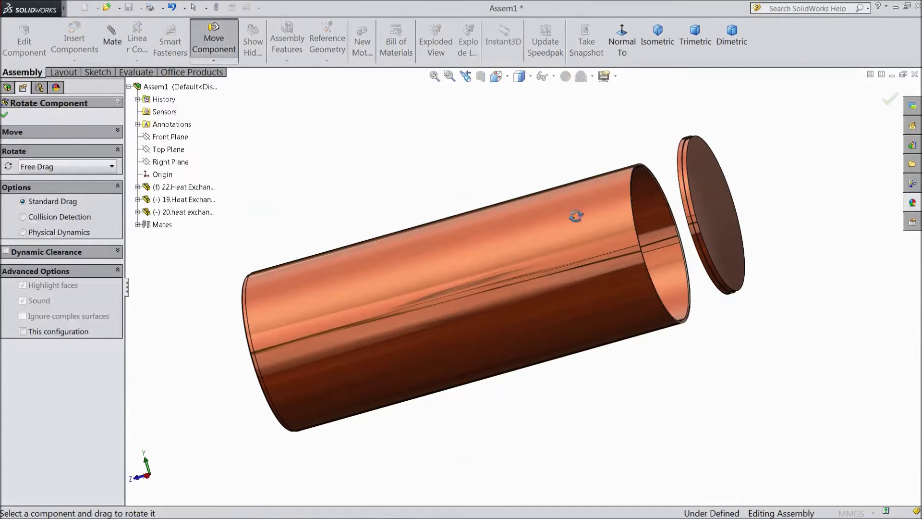
pyautogui.moveTo(694, 227)
pyautogui.mouseDown()
pyautogui.moveTo(814, 166)
pyautogui.moveTo(827, 177)
pyautogui.mouseUp()
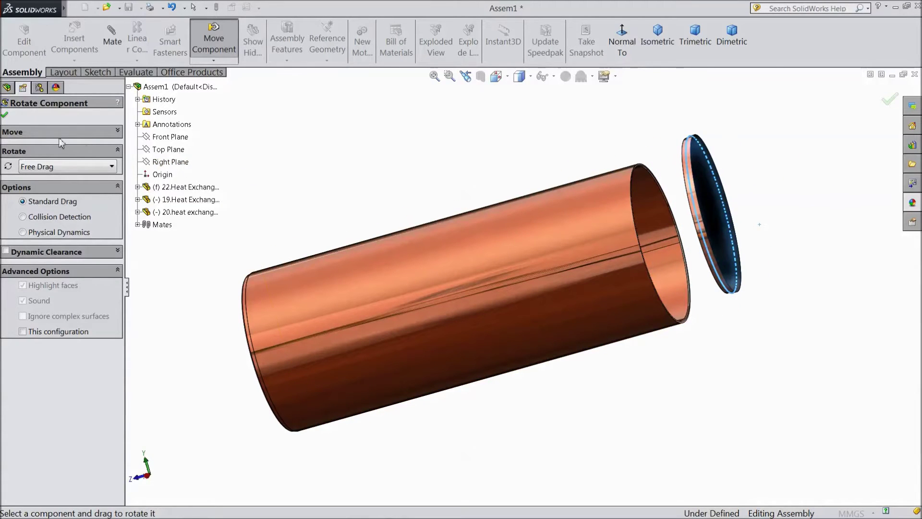
pyautogui.click(6, 118)
pyautogui.scroll(-2, 680, 237)
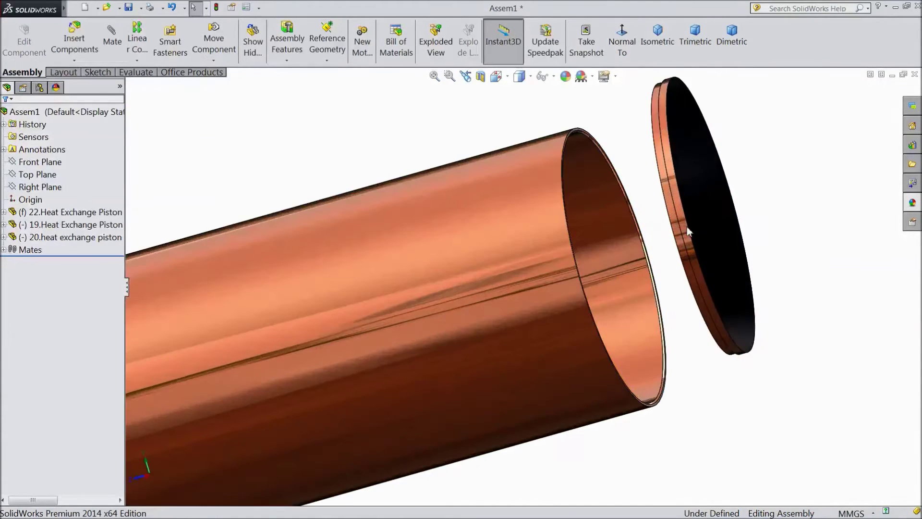
pyautogui.scroll(-2, 583, 230)
# Mate the piston head disc's edge face concentric with the tube's outer face.
pyautogui.click(113, 48)
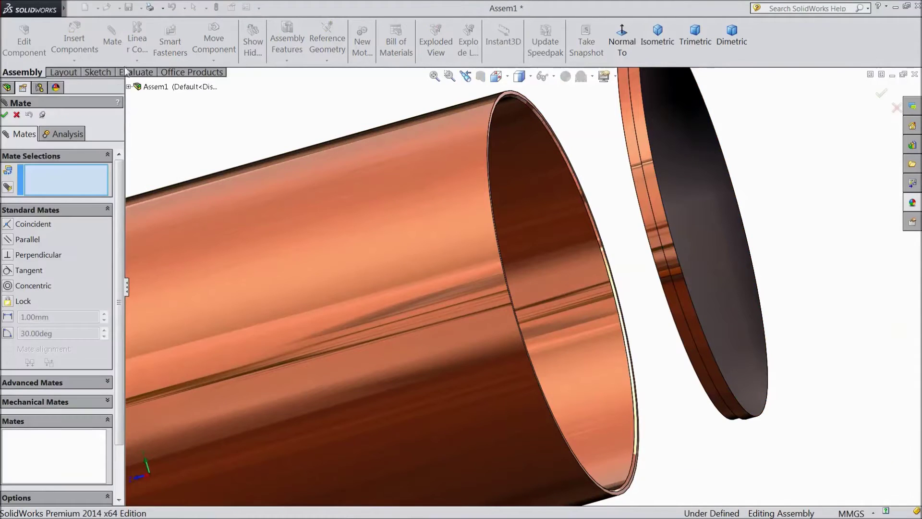
pyautogui.click(441, 282)
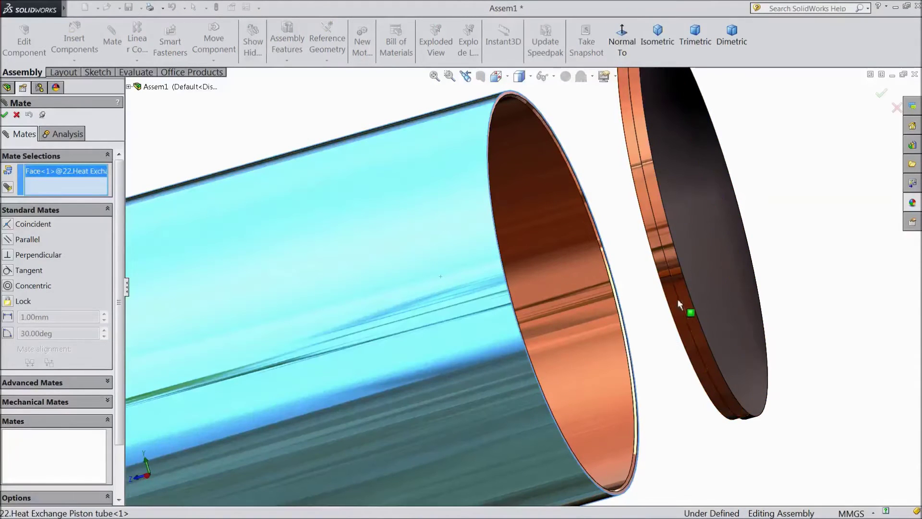
pyautogui.click(691, 311)
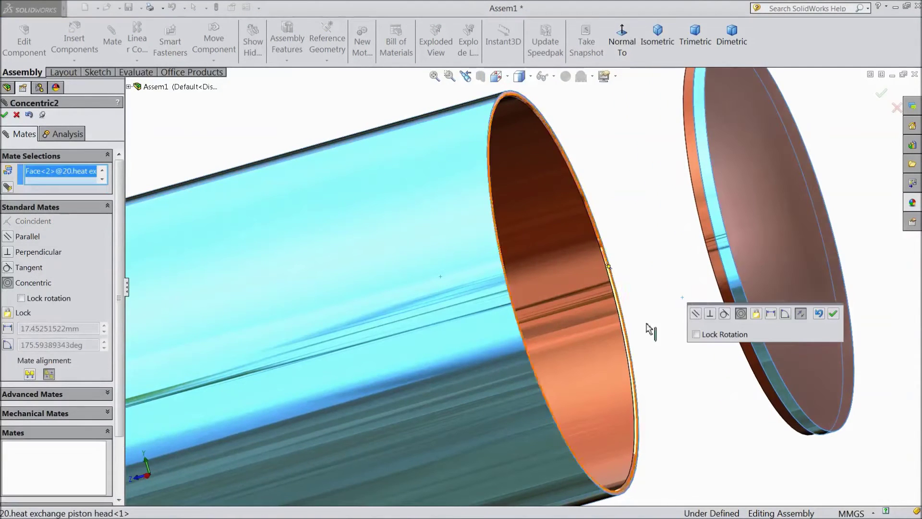
pyautogui.click(834, 314)
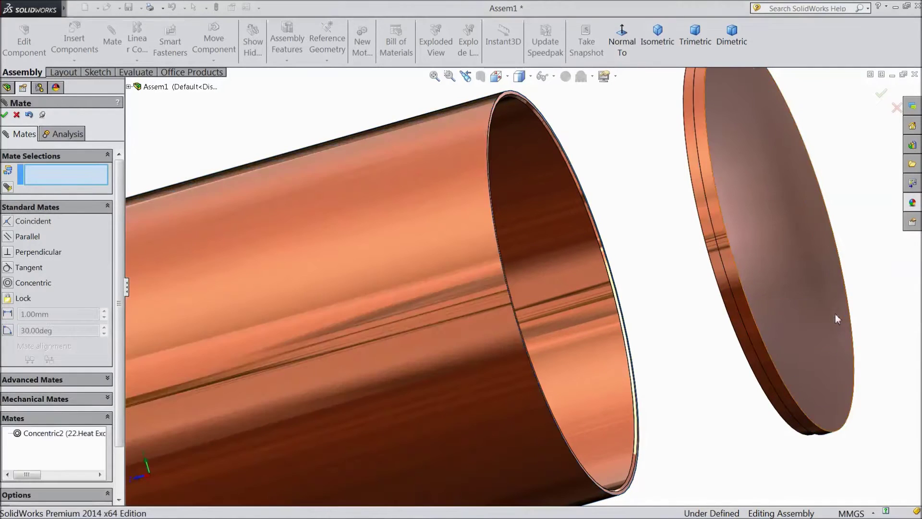
# Make the disc face coincident with the tube rim, then show the isometric view.
pyautogui.moveTo(805, 329)
pyautogui.mouseDown(button='middle')
pyautogui.moveTo(617, 360)
pyautogui.moveTo(641, 359)
pyautogui.moveTo(619, 375)
pyautogui.mouseUp(button='middle')
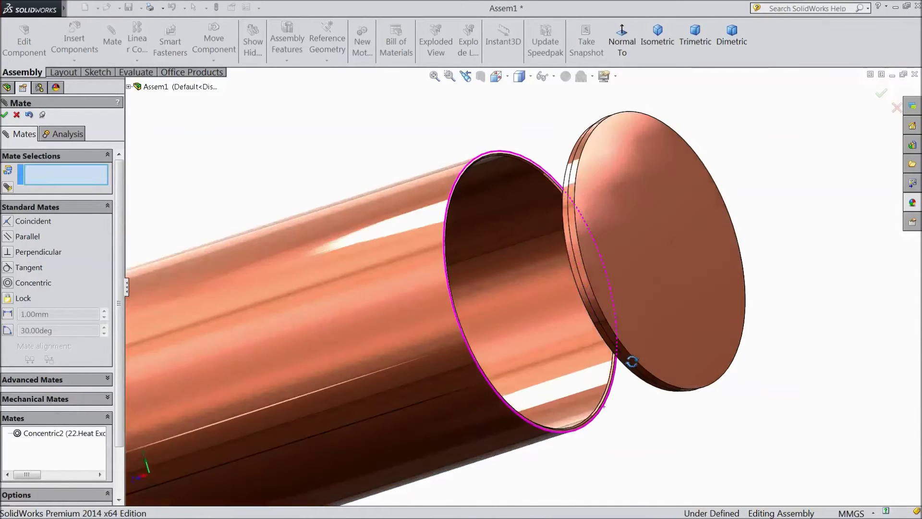
pyautogui.scroll(-5, 504, 387)
pyautogui.scroll(-3, 515, 366)
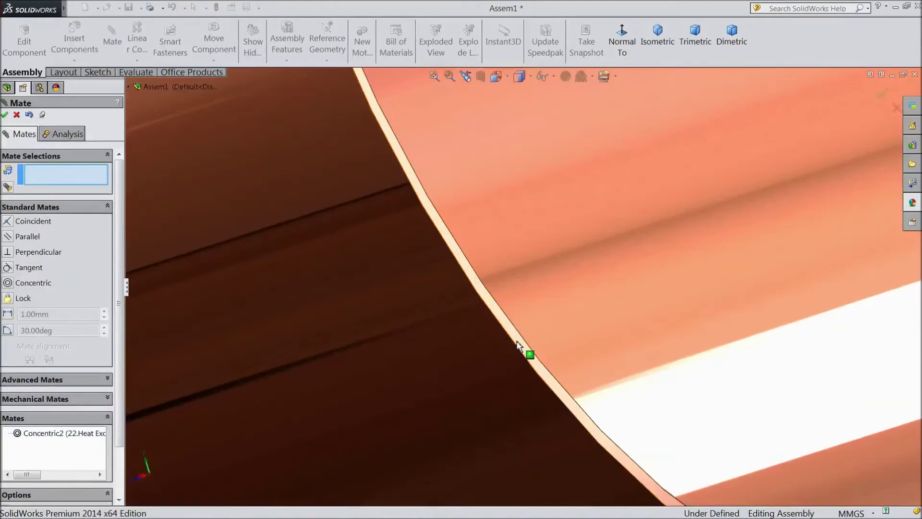
pyautogui.click(518, 346)
pyautogui.scroll(3, 516, 350)
pyautogui.scroll(3, 515, 350)
pyautogui.moveTo(515, 350)
pyautogui.mouseDown(button='middle')
pyautogui.moveTo(583, 366)
pyautogui.moveTo(670, 369)
pyautogui.mouseUp(button='middle')
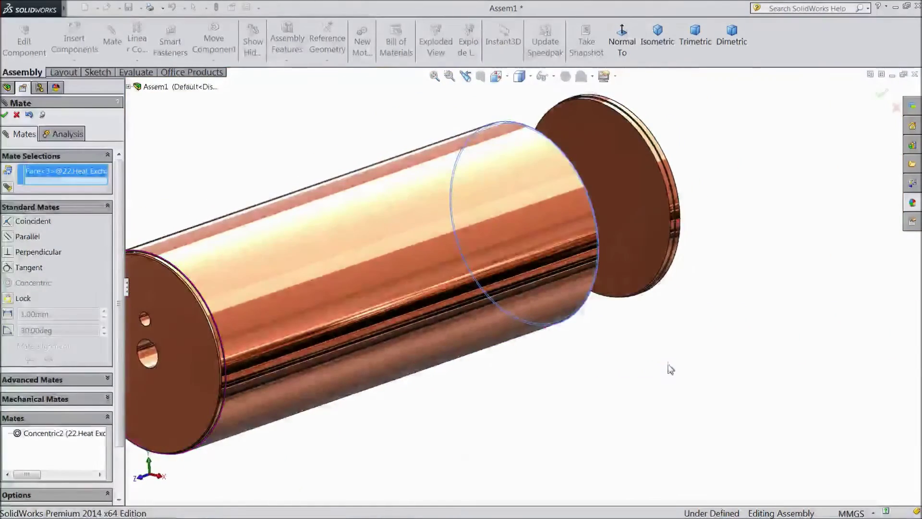
pyautogui.scroll(-3, 641, 238)
pyautogui.scroll(-3, 638, 218)
pyautogui.scroll(-2, 620, 228)
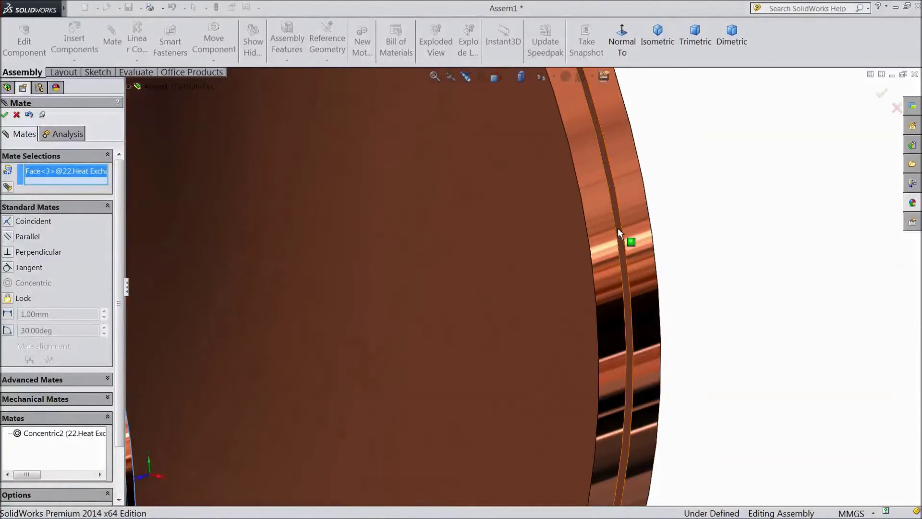
pyautogui.click(618, 228)
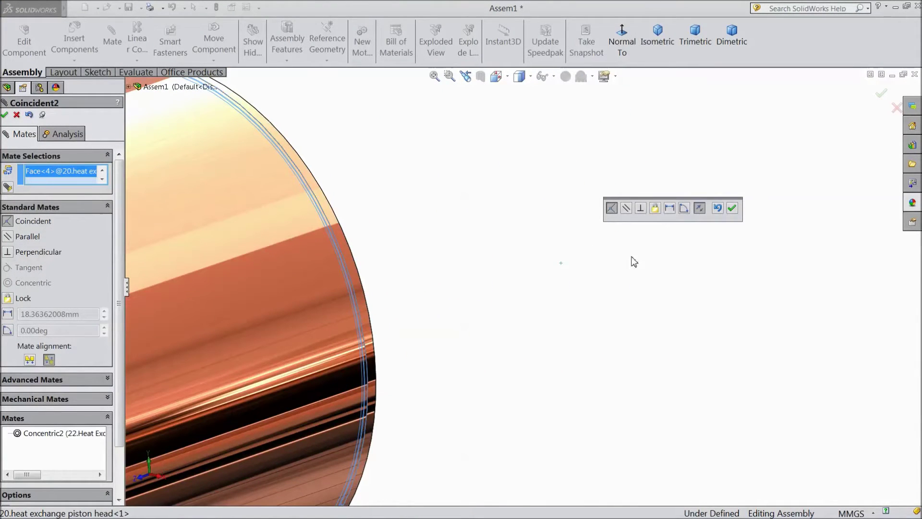
pyautogui.click(732, 209)
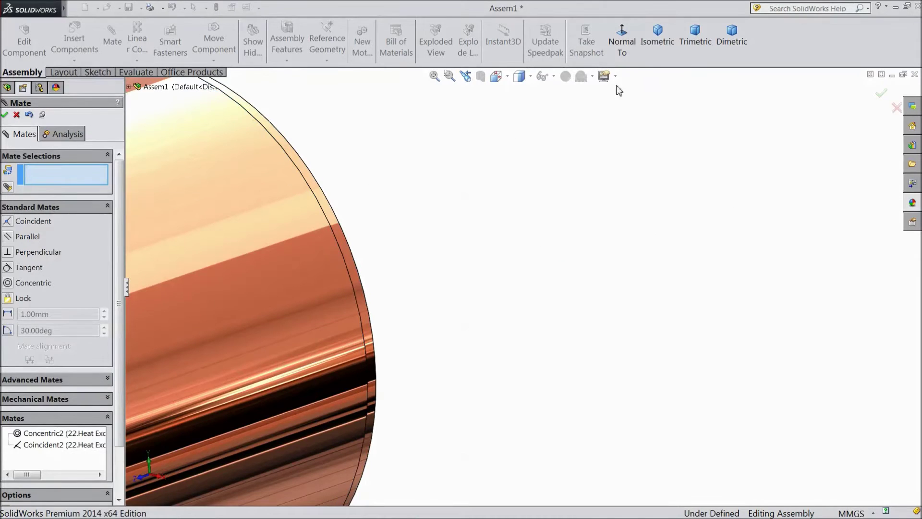
pyautogui.click(664, 51)
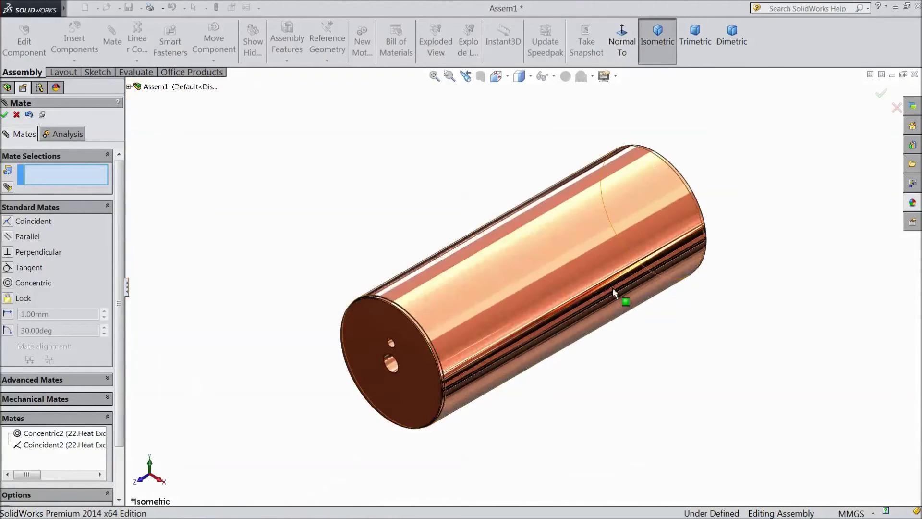
pyautogui.moveTo(601, 389)
pyautogui.mouseDown(button='middle')
pyautogui.moveTo(595, 373)
pyautogui.moveTo(543, 385)
pyautogui.moveTo(599, 357)
pyautogui.moveTo(714, 325)
pyautogui.moveTo(772, 342)
pyautogui.moveTo(792, 394)
pyautogui.moveTo(740, 354)
pyautogui.moveTo(699, 354)
pyautogui.moveTo(772, 365)
pyautogui.moveTo(790, 398)
pyautogui.moveTo(783, 403)
pyautogui.mouseUp(button='middle')
pyautogui.moveTo(787, 268)
pyautogui.mouseDown(button='middle')
pyautogui.moveTo(798, 281)
pyautogui.moveTo(731, 304)
pyautogui.mouseUp(button='middle')
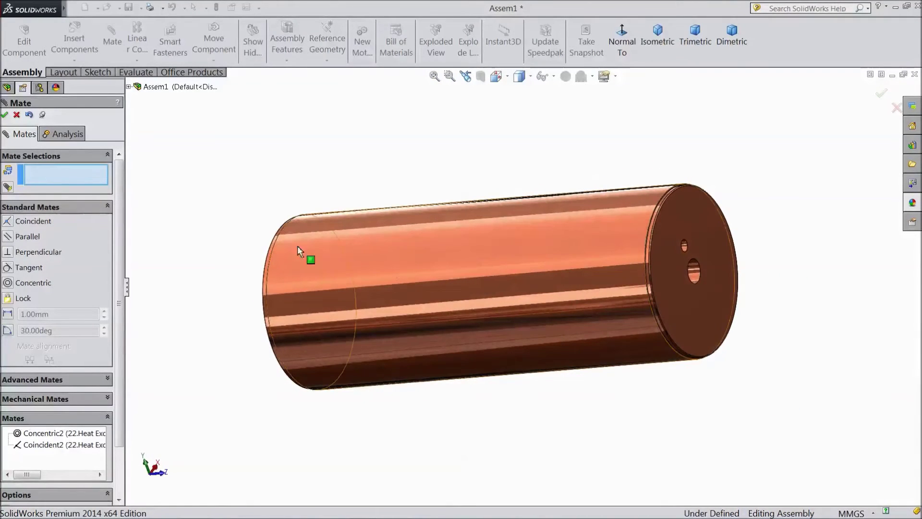
pyautogui.click(17, 115)
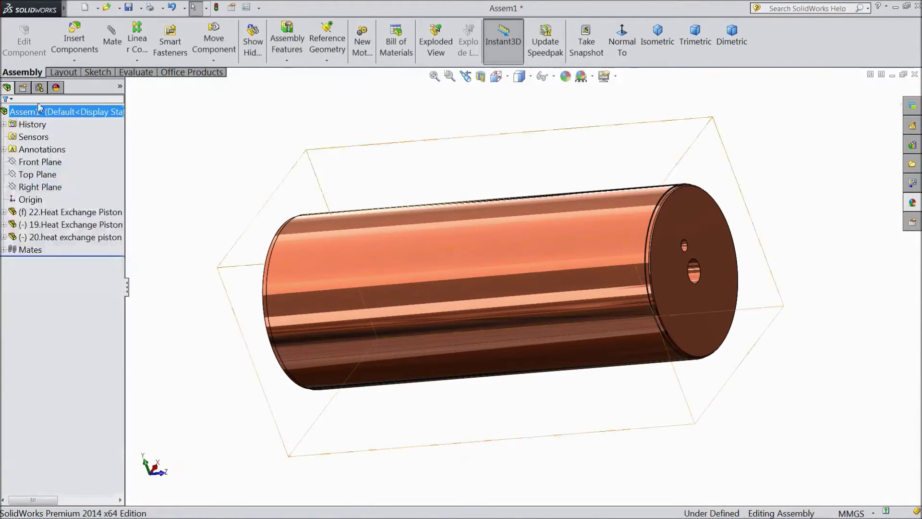
# Insert 21.Heat Exchange Piston shaft and place it beside the tube's closed end.
pyautogui.click(76, 41)
pyautogui.click(74, 342)
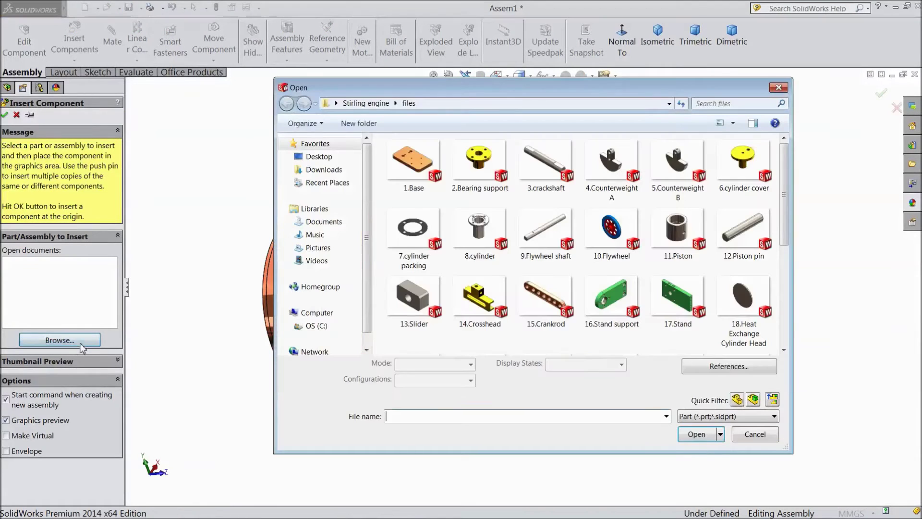
pyautogui.scroll(-3, 720, 238)
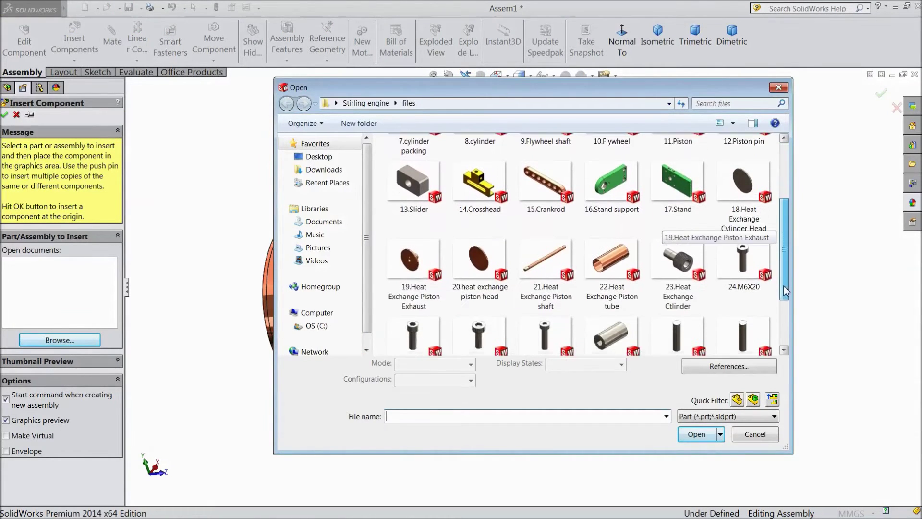
pyautogui.click(547, 264)
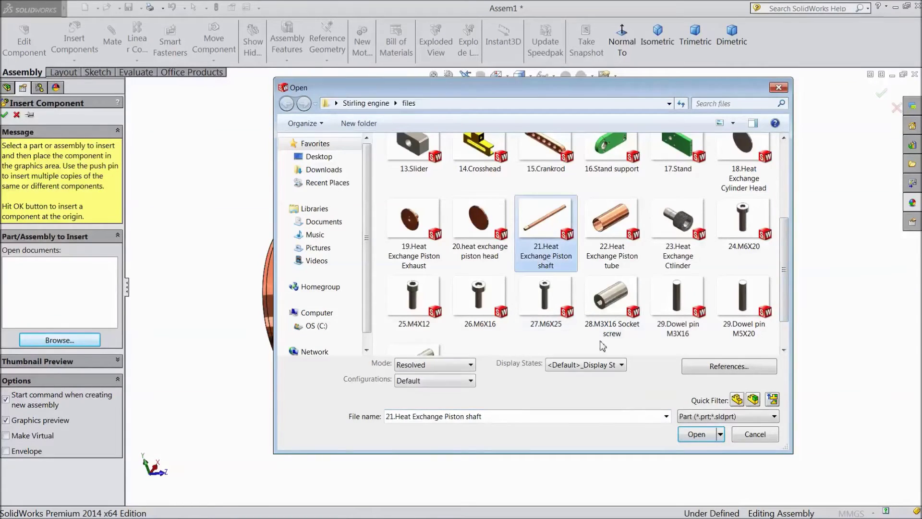
pyautogui.click(694, 434)
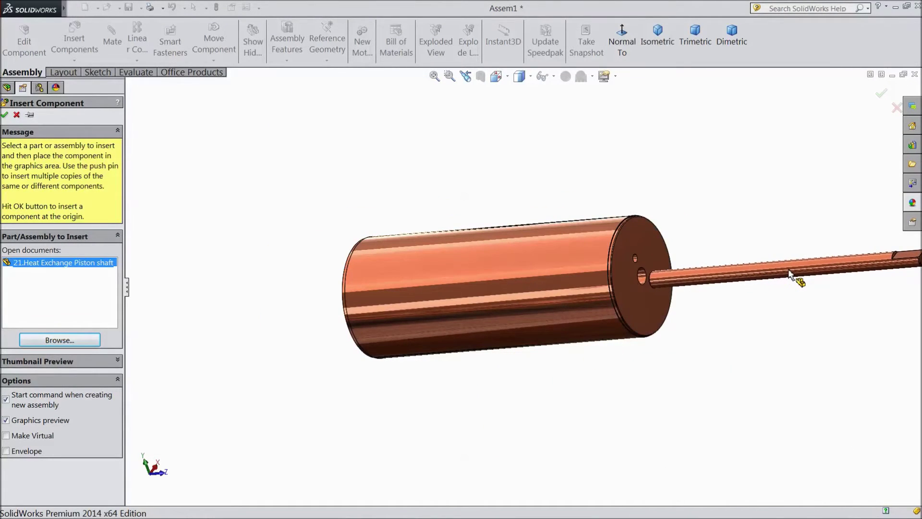
pyautogui.click(755, 303)
pyautogui.moveTo(702, 309); pyautogui.dragTo(627, 304, button='middle')
pyautogui.moveTo(669, 331); pyautogui.dragTo(642, 329, button='middle')
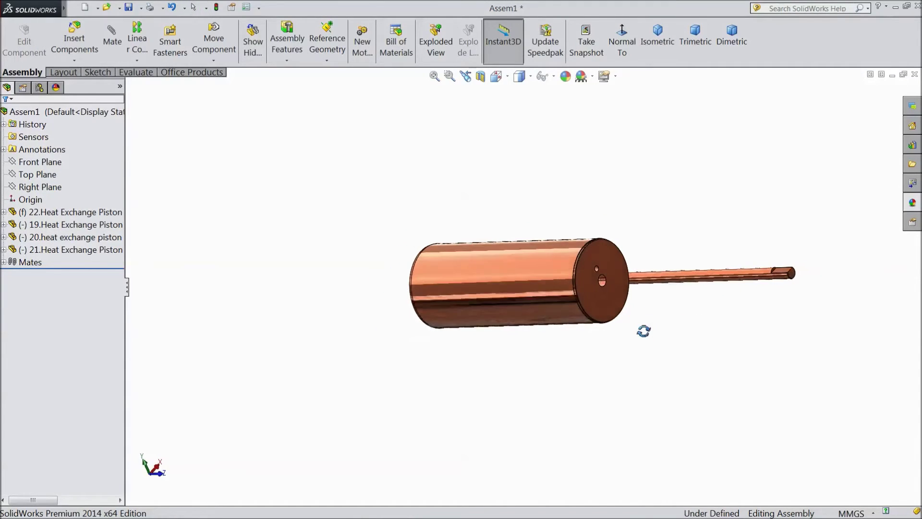
pyautogui.scroll(-2, 663, 293)
pyautogui.scroll(-2, 555, 294)
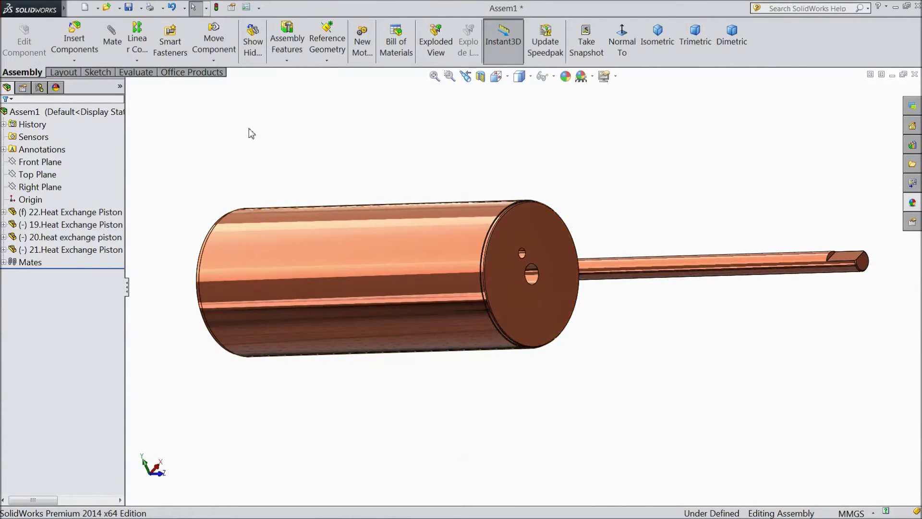
pyautogui.click(109, 42)
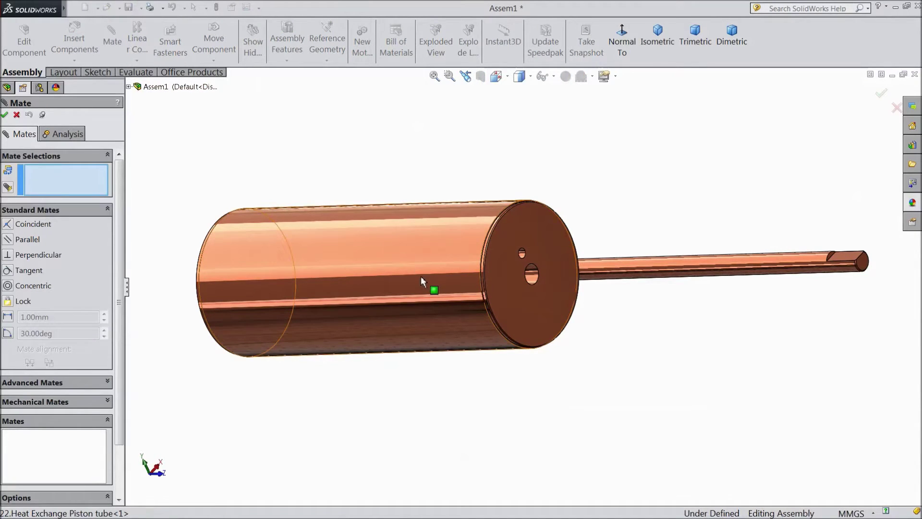
# Add a concentric mate between the tube's cylindrical face and the shaft face.
pyautogui.click(422, 277)
pyautogui.click(743, 273)
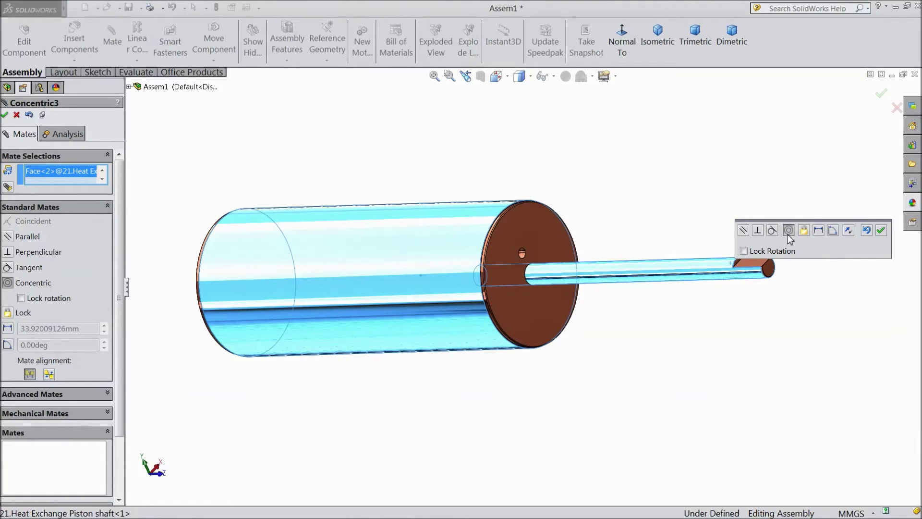
pyautogui.click(881, 231)
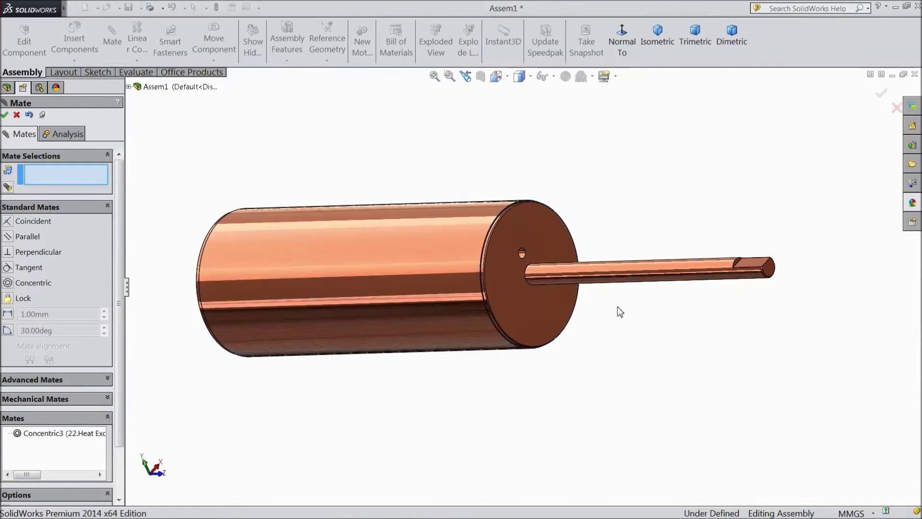
pyautogui.scroll(2, 608, 324)
pyautogui.moveTo(613, 344)
pyautogui.mouseDown(button='middle')
pyautogui.moveTo(586, 321)
pyautogui.moveTo(567, 342)
pyautogui.moveTo(570, 299)
pyautogui.mouseUp(button='middle')
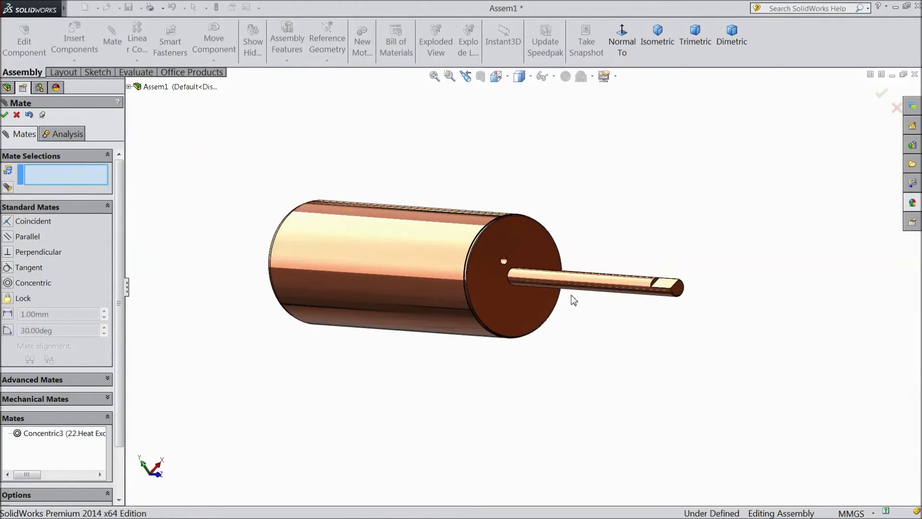
pyautogui.scroll(-3, 571, 302)
pyautogui.scroll(-2, 571, 303)
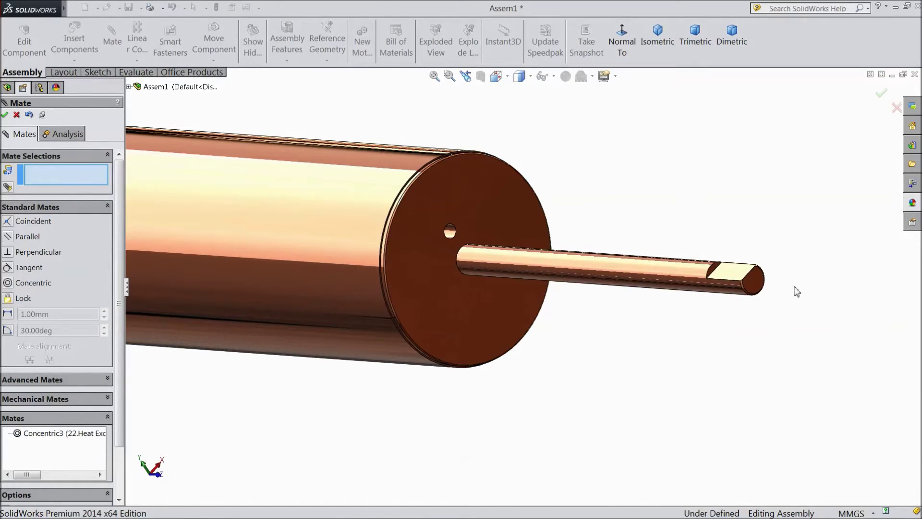
# Set the shaft end face 164.5 mm from the piston head's inner face, then close Mate.
pyautogui.click(755, 283)
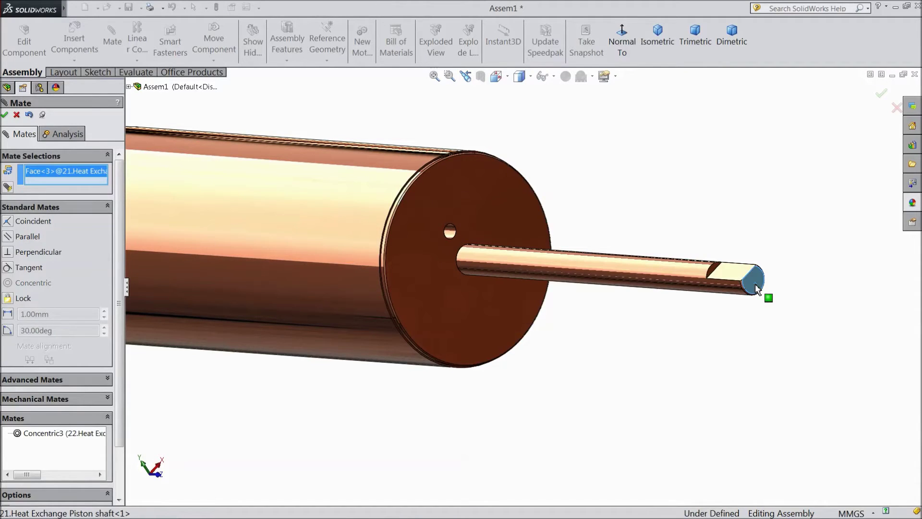
pyautogui.press('f')
pyautogui.moveTo(383, 348); pyautogui.dragTo(472, 399, button='middle')
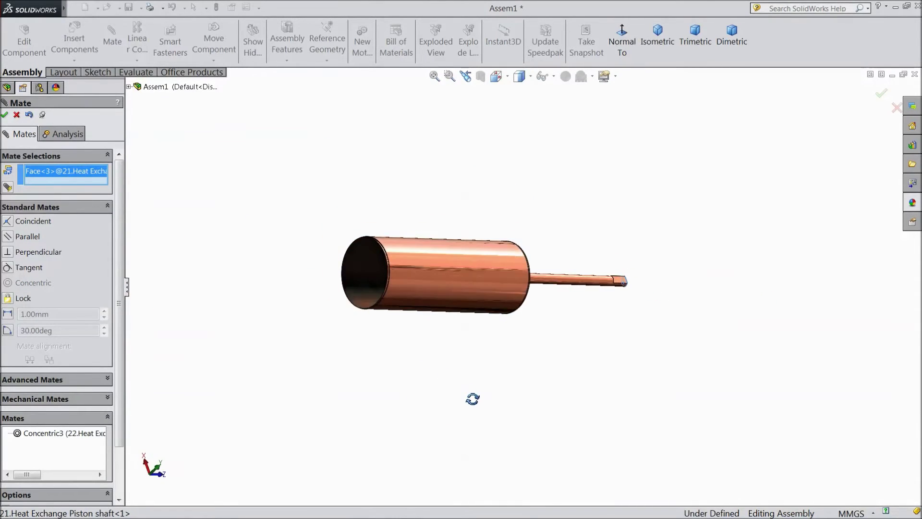
pyautogui.scroll(-2, 399, 317)
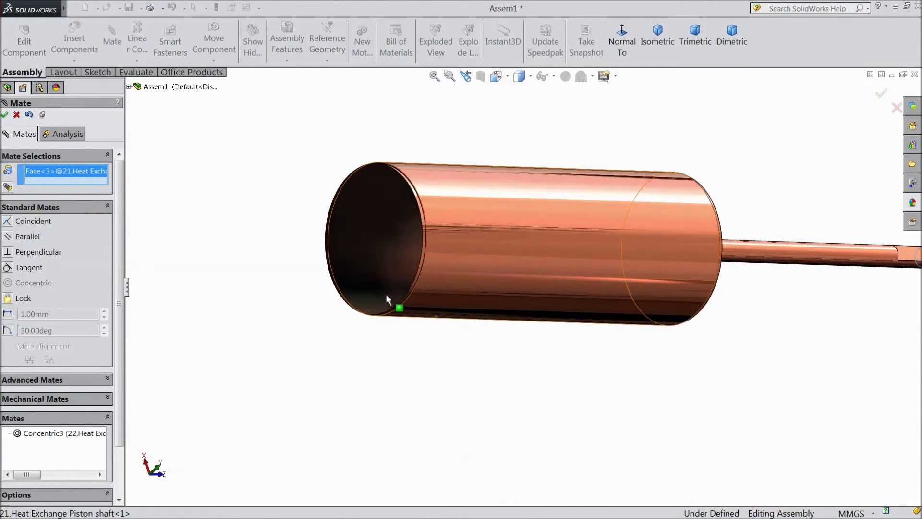
pyautogui.click(383, 265)
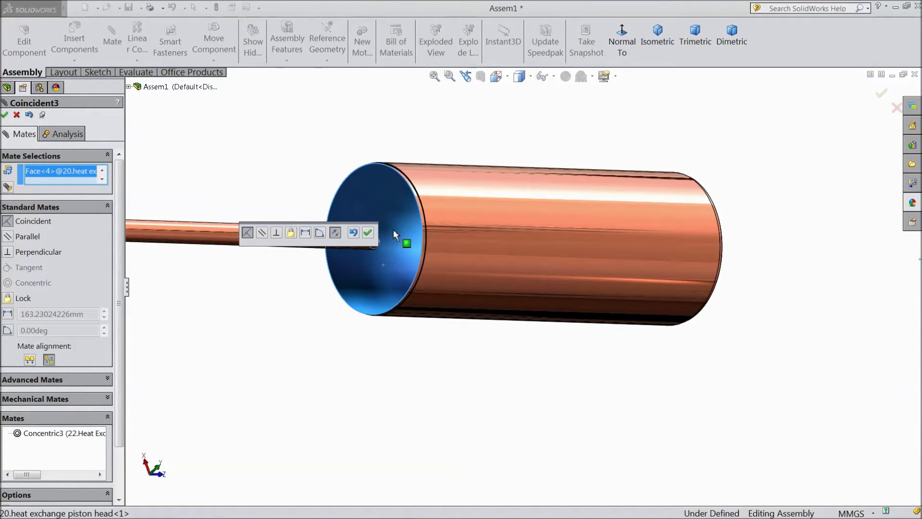
pyautogui.click(305, 233)
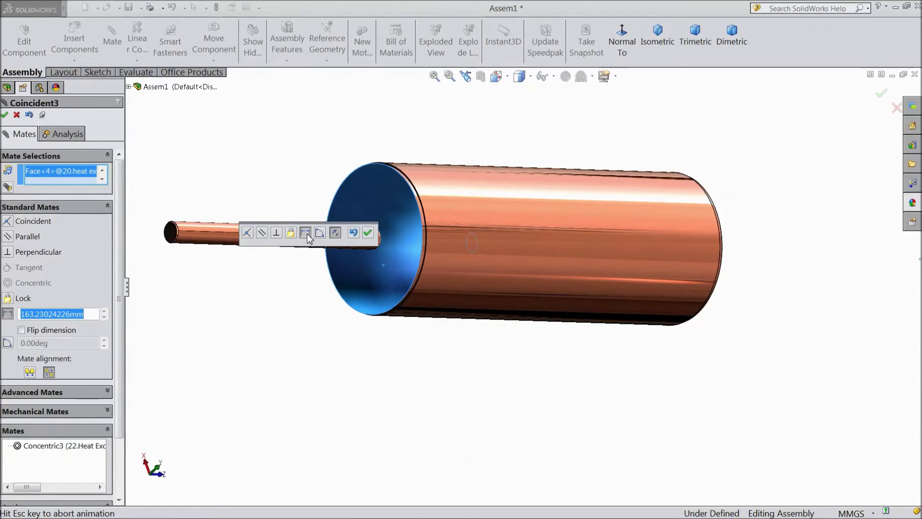
pyautogui.write('1')
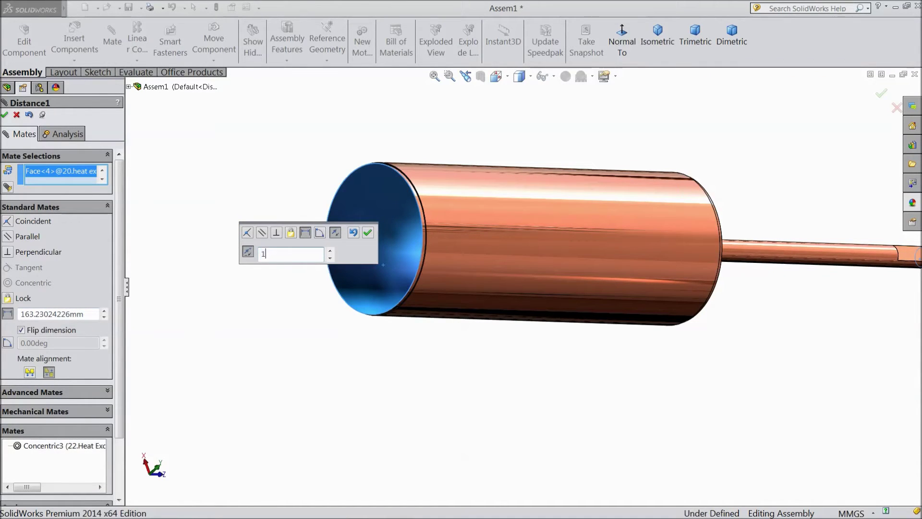
pyautogui.write('64.5')
pyautogui.press('Return')
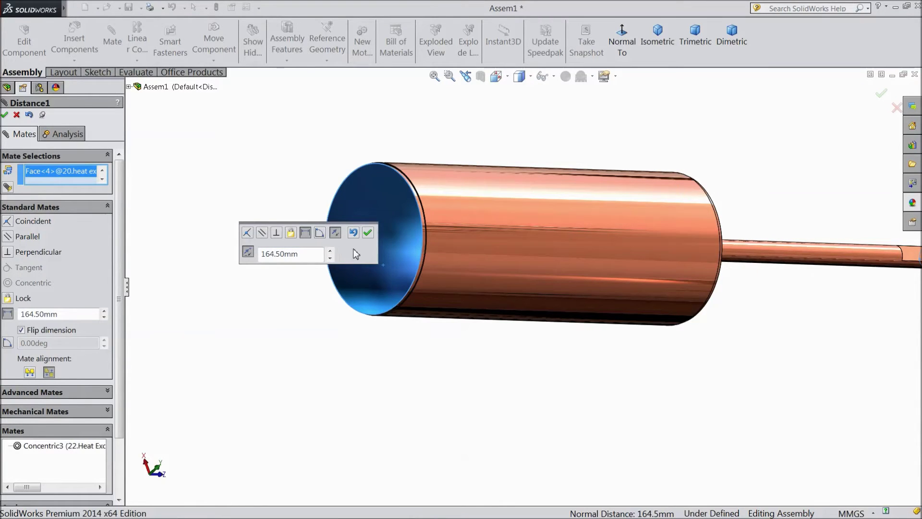
pyautogui.scroll(2, 360, 289)
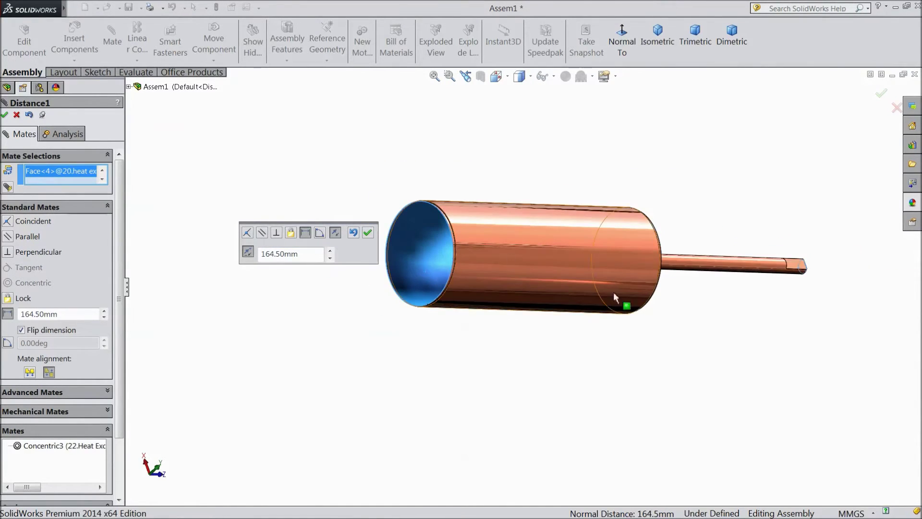
pyautogui.moveTo(614, 297); pyautogui.dragTo(567, 373, button='middle')
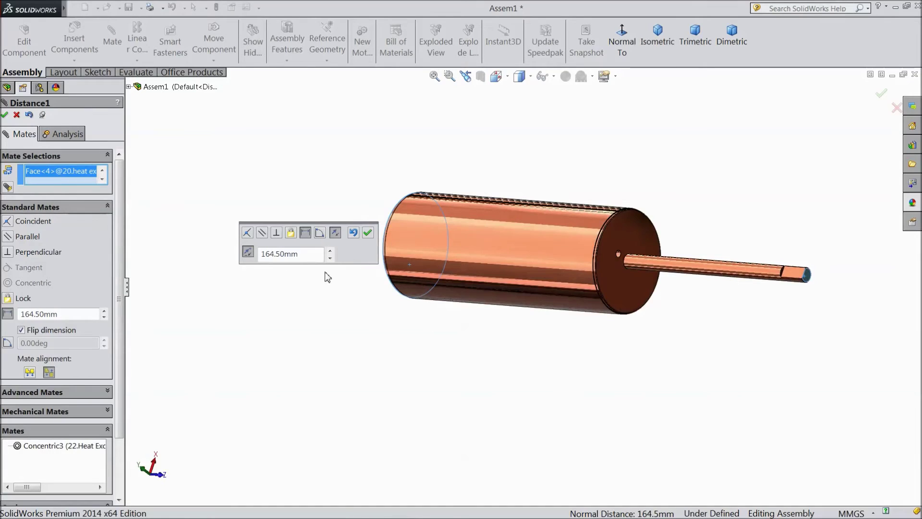
pyautogui.click(368, 234)
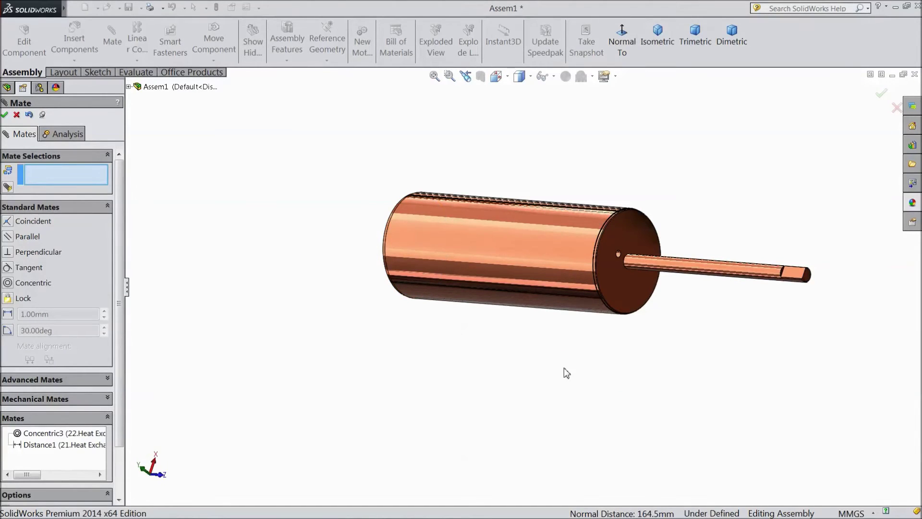
pyautogui.click(6, 115)
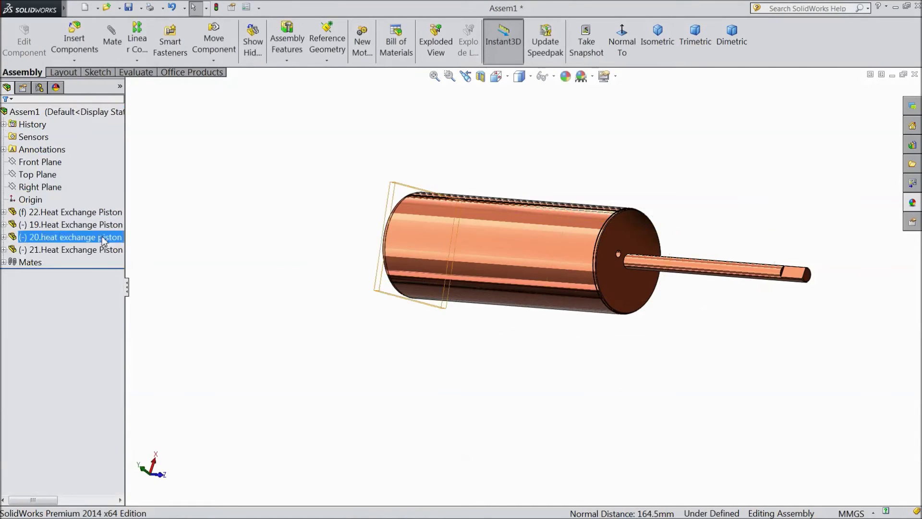
# Orbit the piston assembly and start a section view previewing the Front Plane cut.
pyautogui.moveTo(338, 360)
pyautogui.mouseDown(button='middle')
pyautogui.moveTo(309, 257)
pyautogui.moveTo(320, 329)
pyautogui.moveTo(350, 309)
pyautogui.moveTo(329, 331)
pyautogui.mouseUp(button='middle')
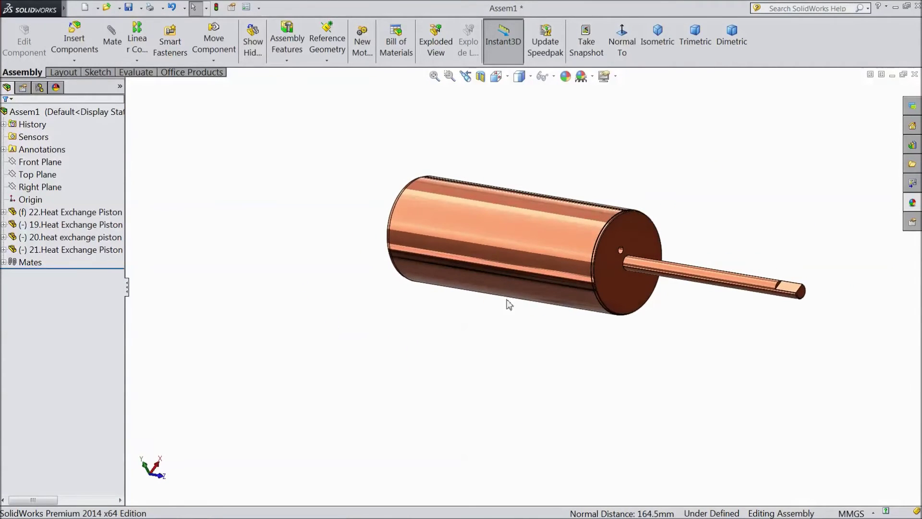
pyautogui.scroll(-2, 676, 230)
pyautogui.scroll(-2, 677, 237)
pyautogui.moveTo(711, 363)
pyautogui.mouseDown(button='middle')
pyautogui.moveTo(689, 370)
pyautogui.moveTo(671, 330)
pyautogui.moveTo(681, 386)
pyautogui.moveTo(675, 368)
pyautogui.moveTo(752, 358)
pyautogui.moveTo(671, 363)
pyautogui.moveTo(695, 363)
pyautogui.mouseUp(button='middle')
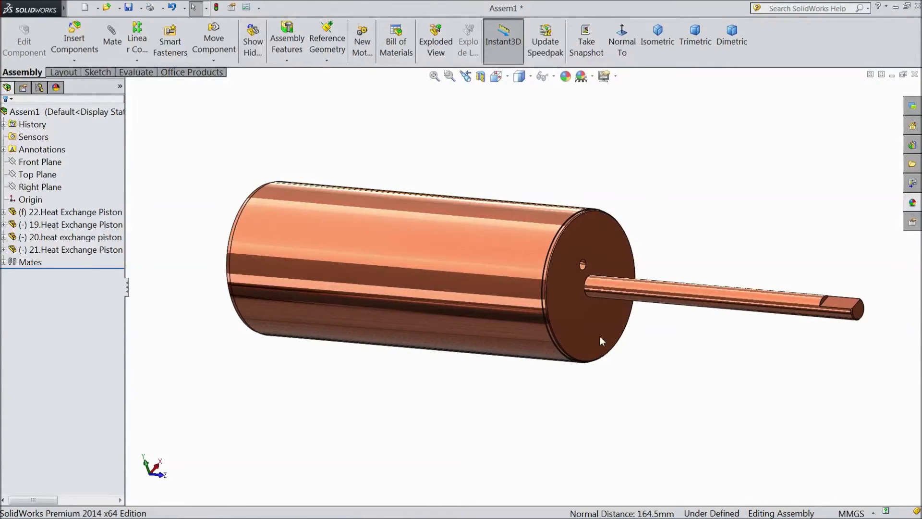
pyautogui.click(480, 75)
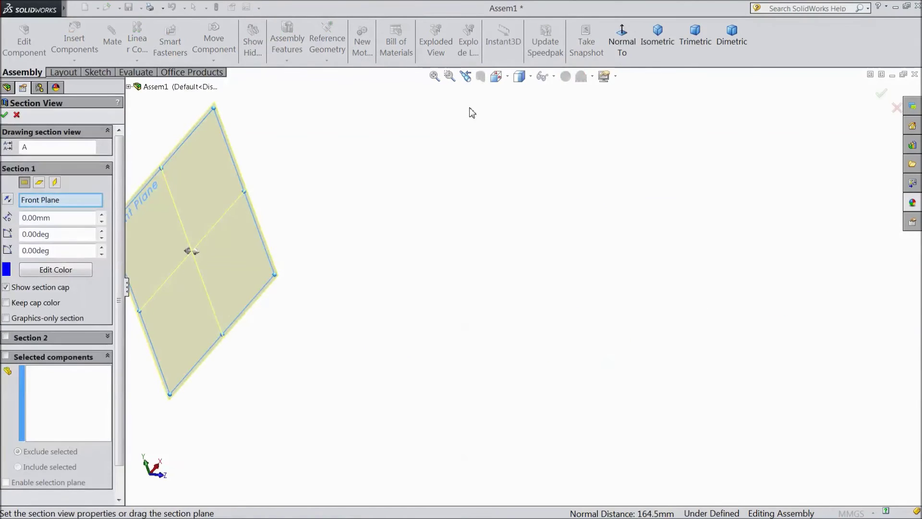
# Cut the assembly along the Right Plane at a 32 mm offset and confirm the section.
pyautogui.click(39, 183)
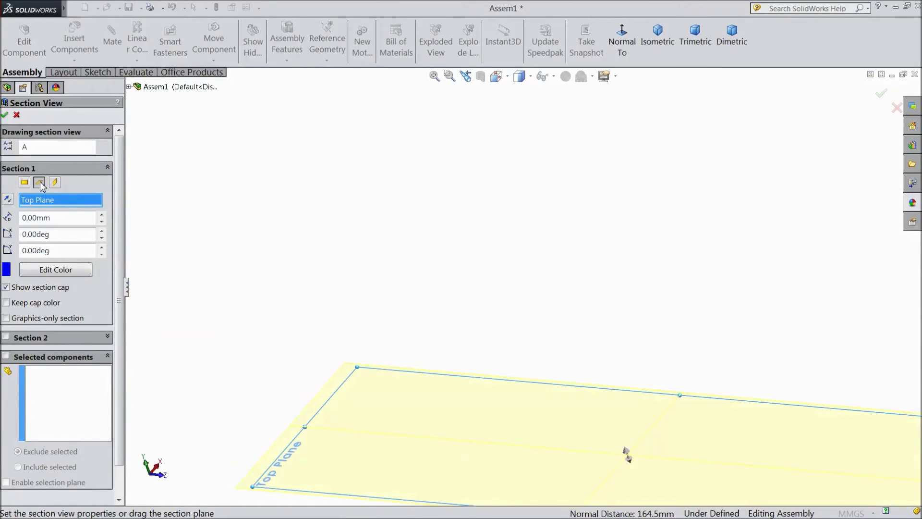
pyautogui.click(55, 183)
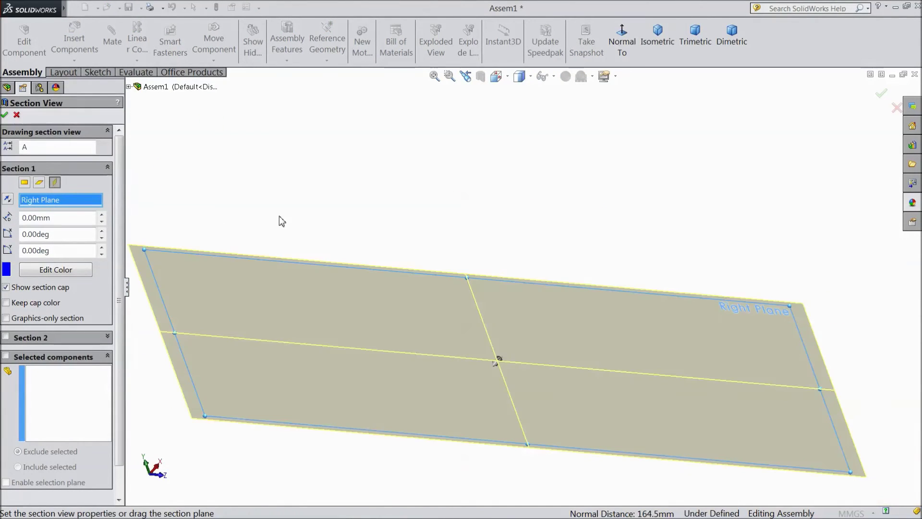
pyautogui.scroll(2, 402, 212)
pyautogui.moveTo(402, 212); pyautogui.dragTo(467, 321, button='middle')
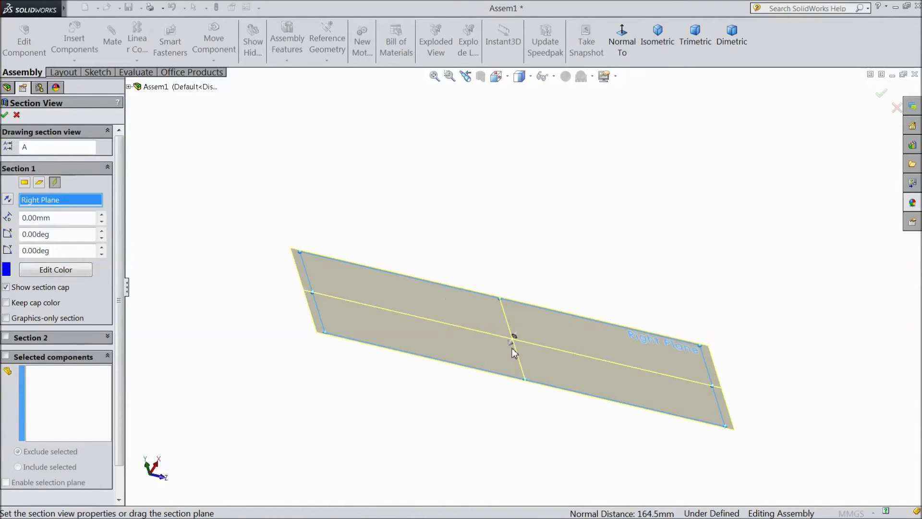
pyautogui.moveTo(512, 351)
pyautogui.mouseDown()
pyautogui.moveTo(558, 294)
pyautogui.moveTo(574, 290)
pyautogui.moveTo(566, 299)
pyautogui.mouseUp()
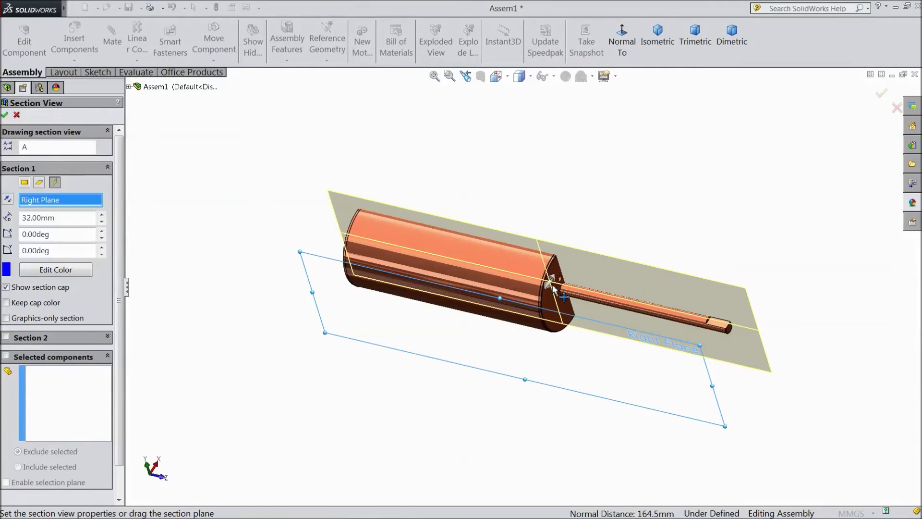
pyautogui.moveTo(566, 298)
pyautogui.mouseDown(button='middle')
pyautogui.moveTo(508, 289)
pyautogui.moveTo(544, 358)
pyautogui.moveTo(497, 371)
pyautogui.mouseUp(button='middle')
pyautogui.scroll(3, 631, 286)
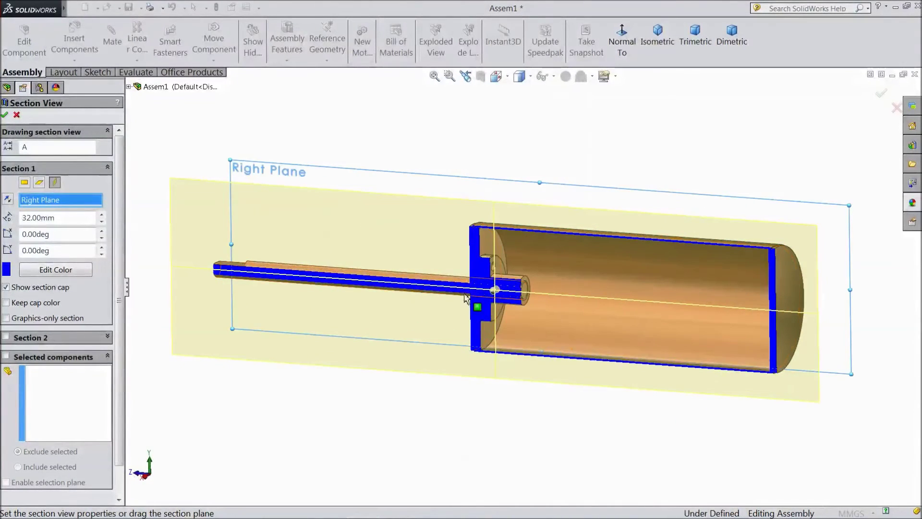
pyautogui.click(6, 116)
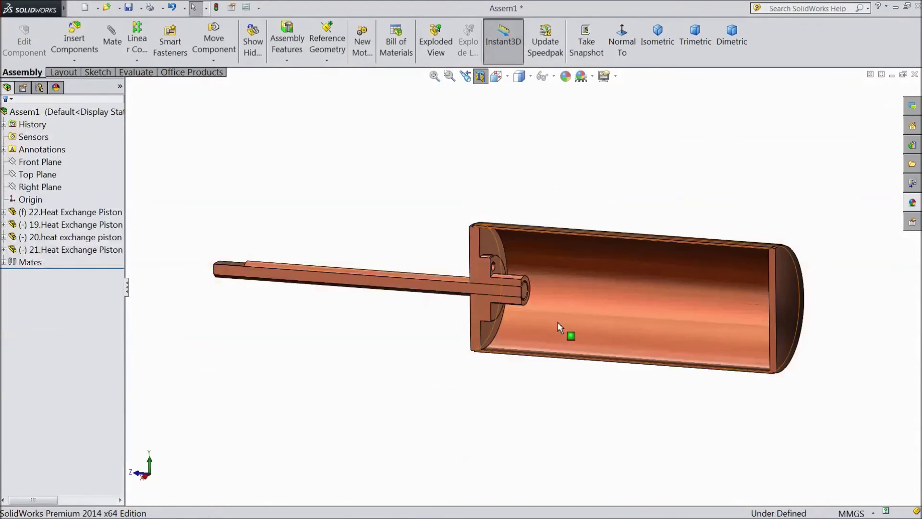
pyautogui.scroll(5, 519, 317)
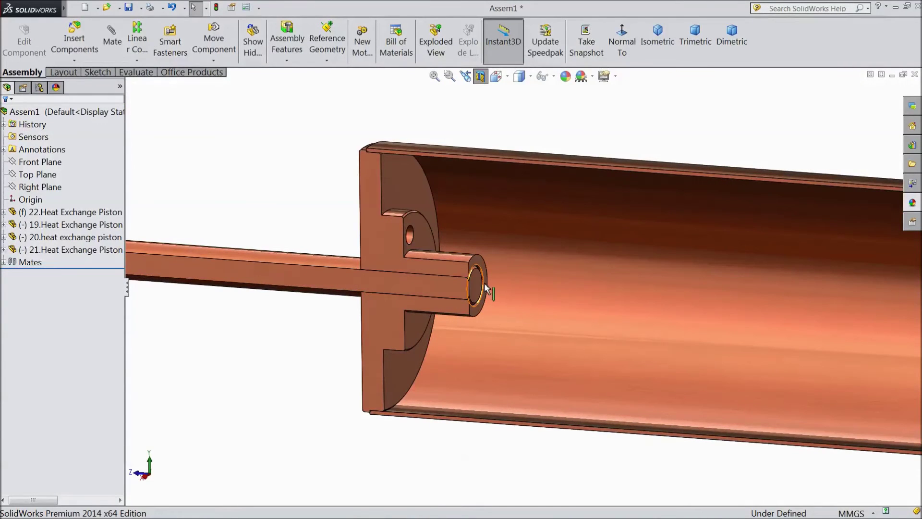
pyautogui.scroll(-3, 489, 304)
pyautogui.scroll(-3, 490, 304)
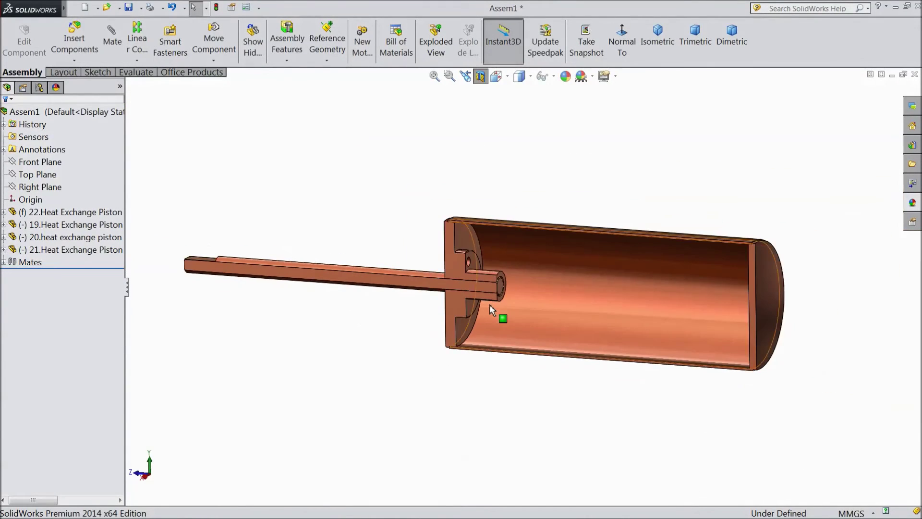
# Turn off the section cut, orbit to the piston's end face, and begin Save As.
pyautogui.moveTo(377, 204)
pyautogui.mouseDown(button='middle')
pyautogui.moveTo(426, 224)
pyautogui.moveTo(396, 207)
pyautogui.mouseUp(button='middle')
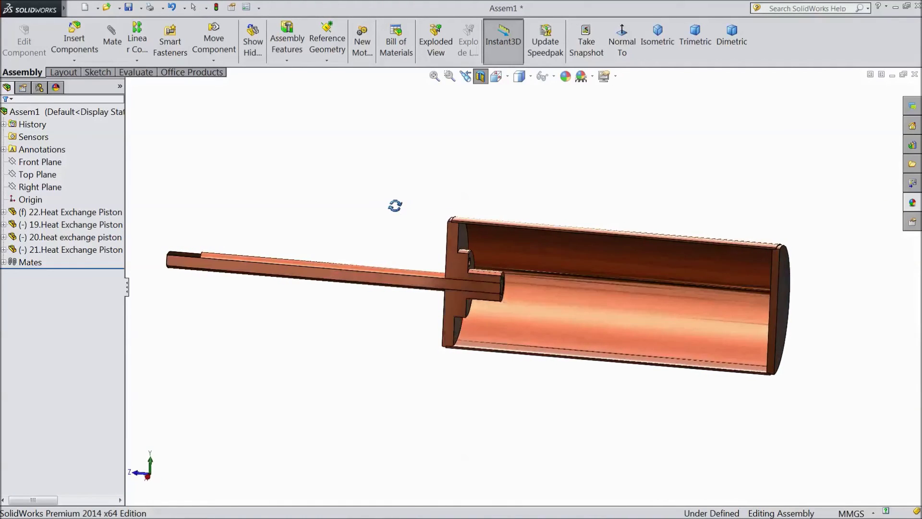
pyautogui.click(481, 76)
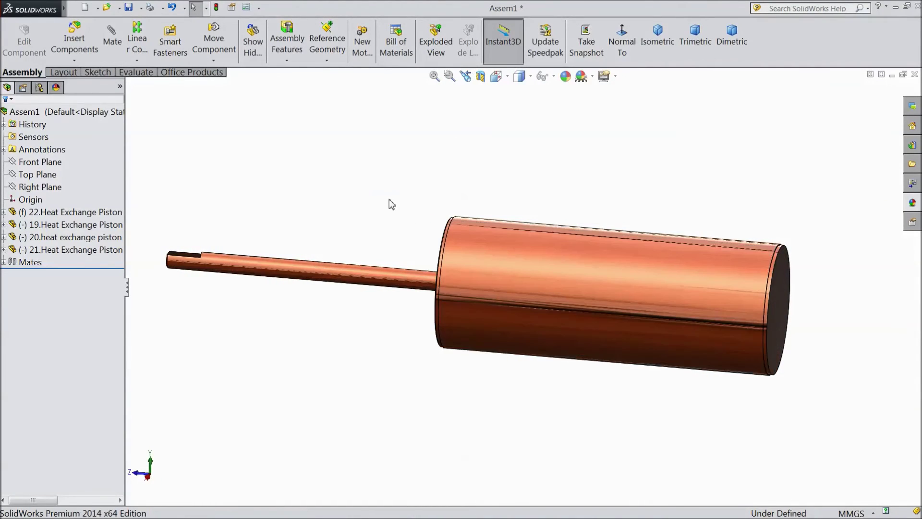
pyautogui.moveTo(389, 202)
pyautogui.mouseDown(button='middle')
pyautogui.moveTo(529, 206)
pyautogui.moveTo(587, 262)
pyautogui.moveTo(577, 322)
pyautogui.moveTo(556, 278)
pyautogui.moveTo(562, 307)
pyautogui.mouseUp(button='middle')
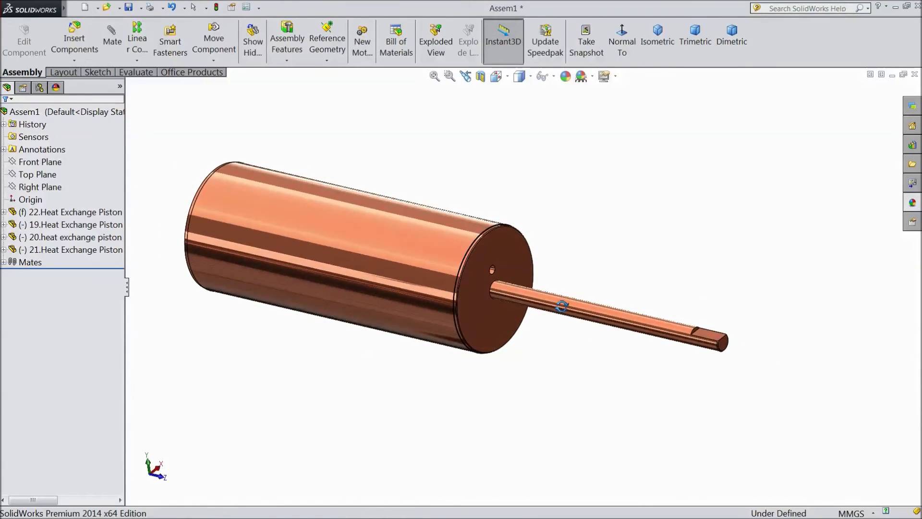
pyautogui.moveTo(561, 307)
pyautogui.mouseDown(button='middle')
pyautogui.moveTo(550, 305)
pyautogui.moveTo(562, 315)
pyautogui.mouseUp(button='middle')
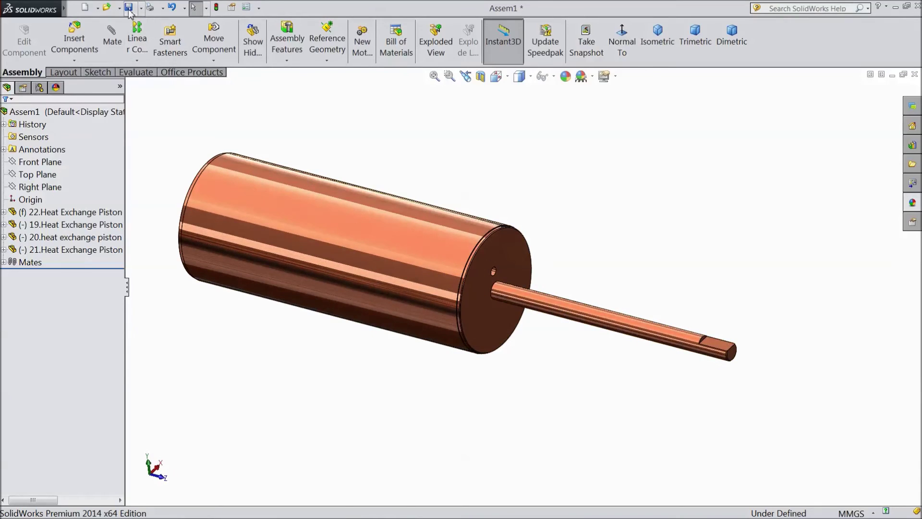
pyautogui.click(128, 8)
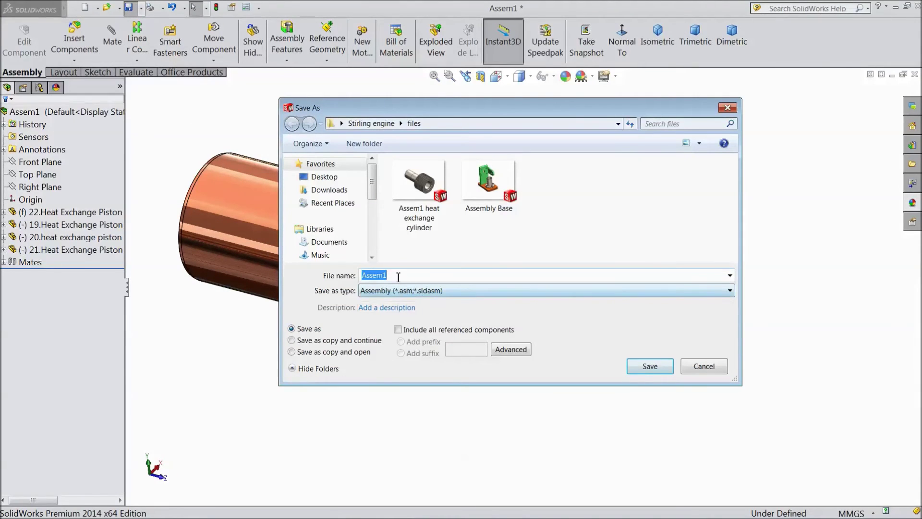
# Delete the trailing '1' from the default Assem1 file name.
pyautogui.press('BackSpace')
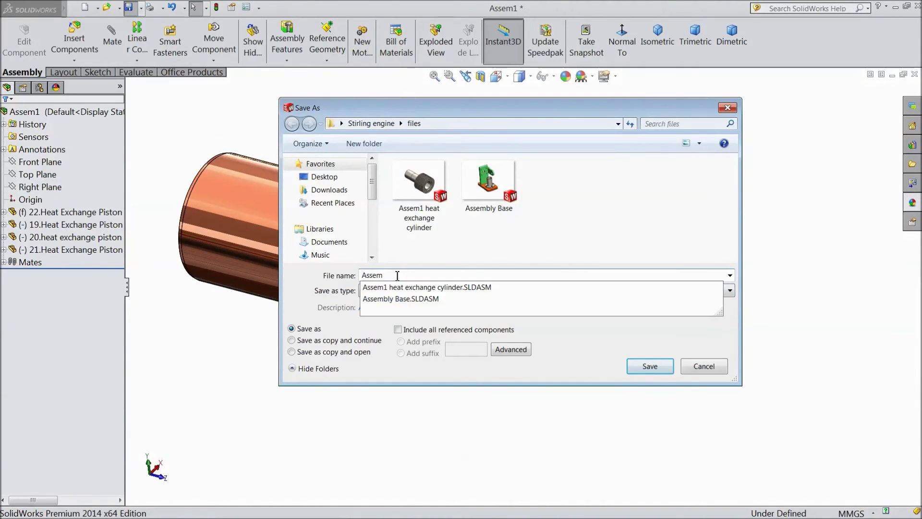
pyautogui.write(' Heat Exchange Piston')
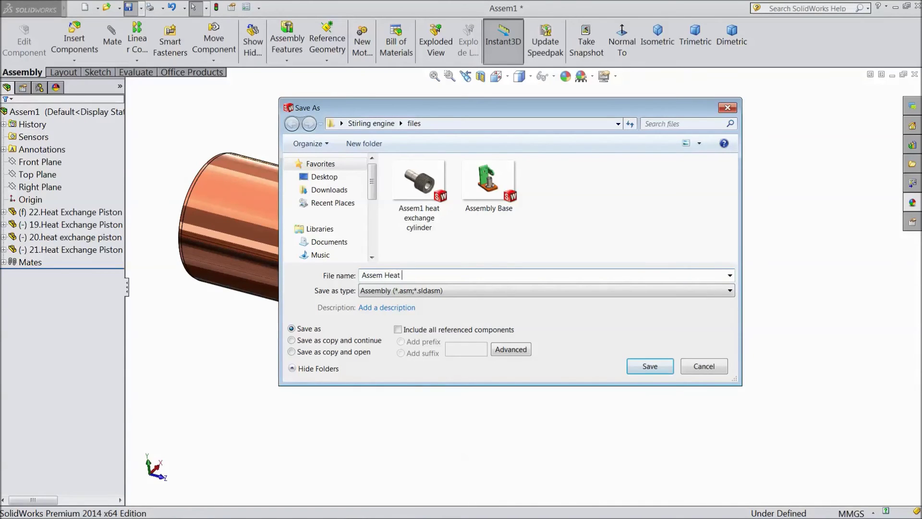